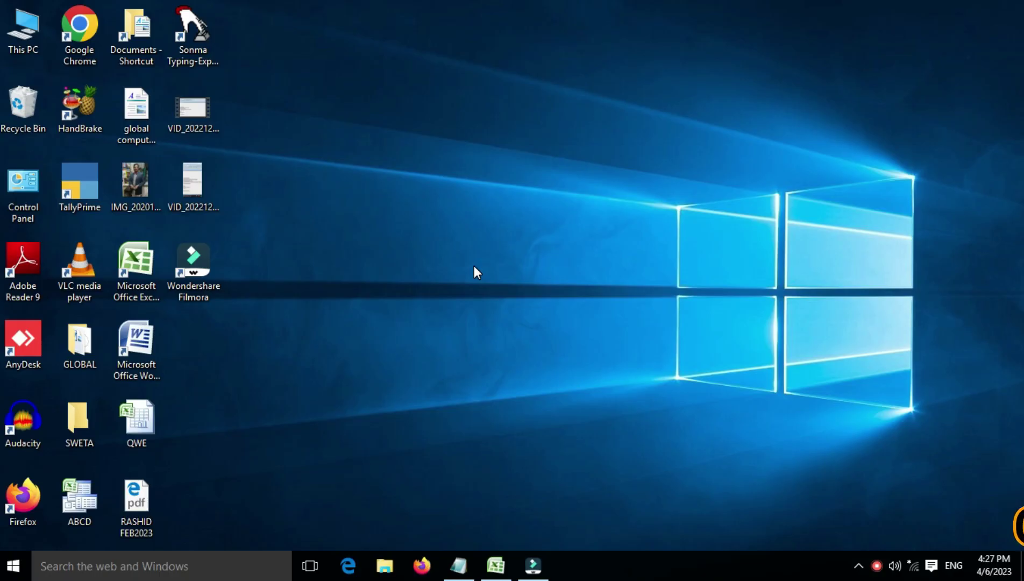
# Restore the INT workbook window from the taskbar to show Sheet7's marks table
pyautogui.click(493, 570)
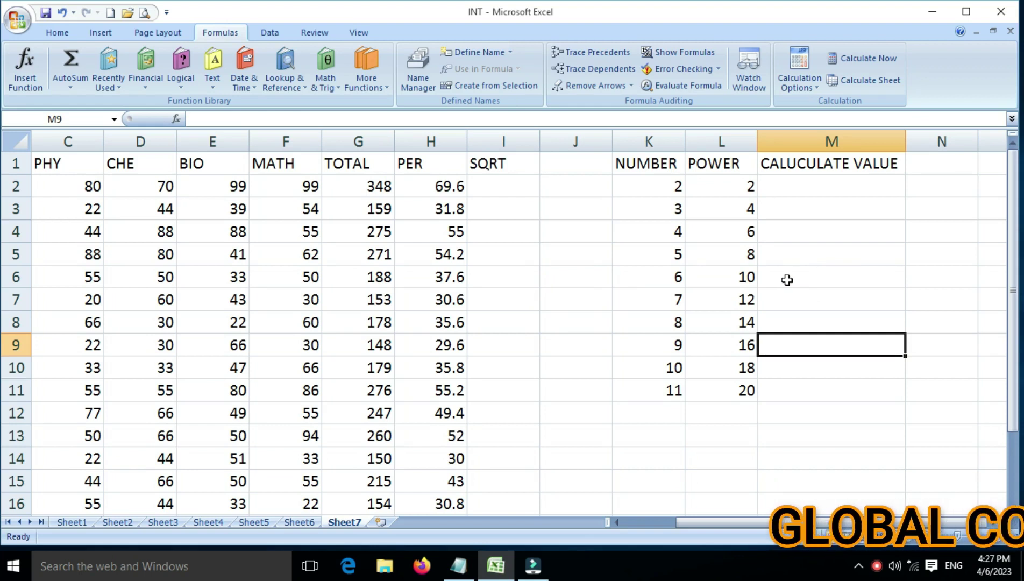
pyautogui.click(500, 188)
pyautogui.click(500, 189)
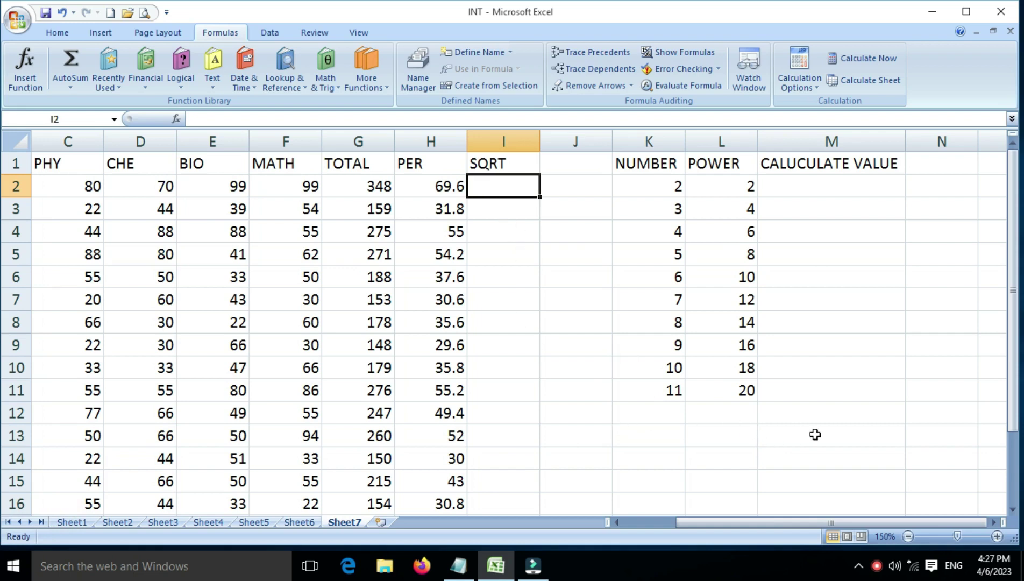
# Enter =SQRT(4) in M8 so it shows 2
pyautogui.click(994, 523)
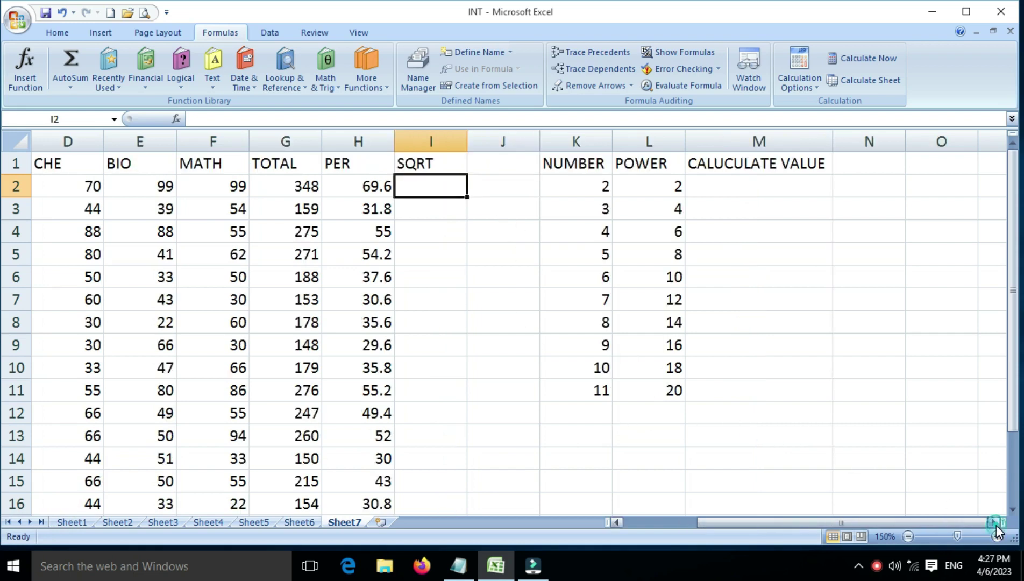
pyautogui.click(995, 523)
pyautogui.click(749, 317)
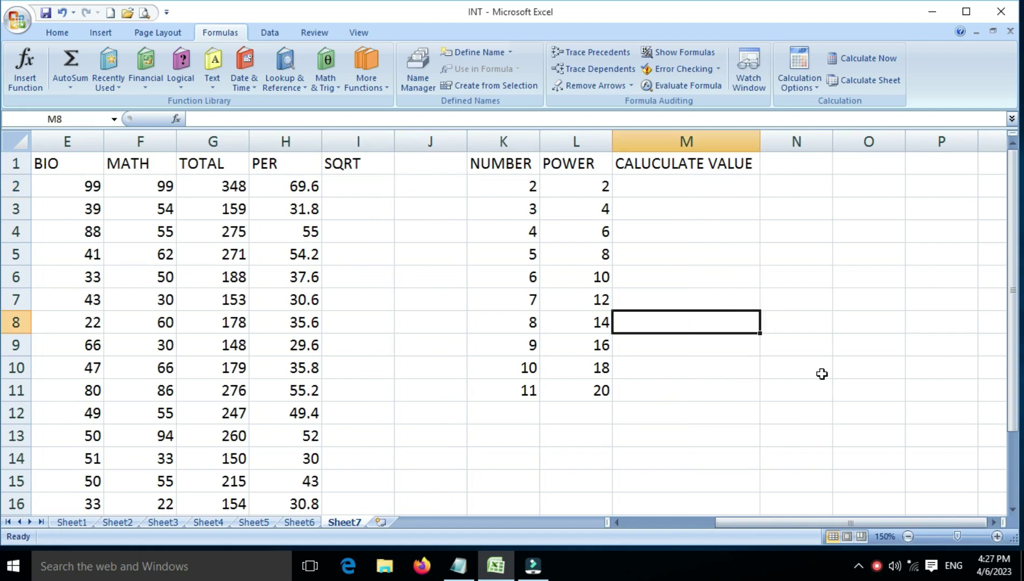
pyautogui.write('=SQRT')
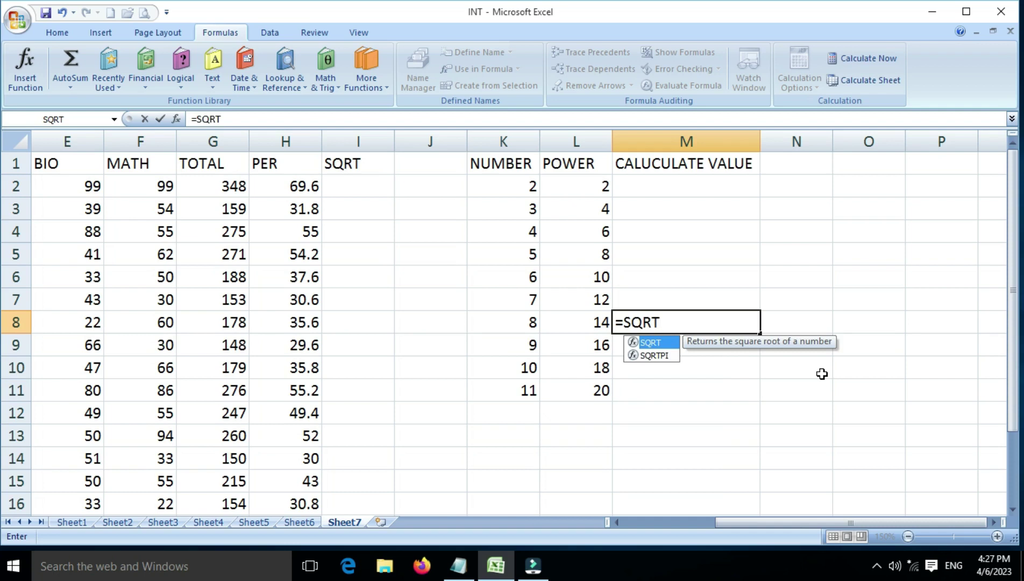
pyautogui.write('(')
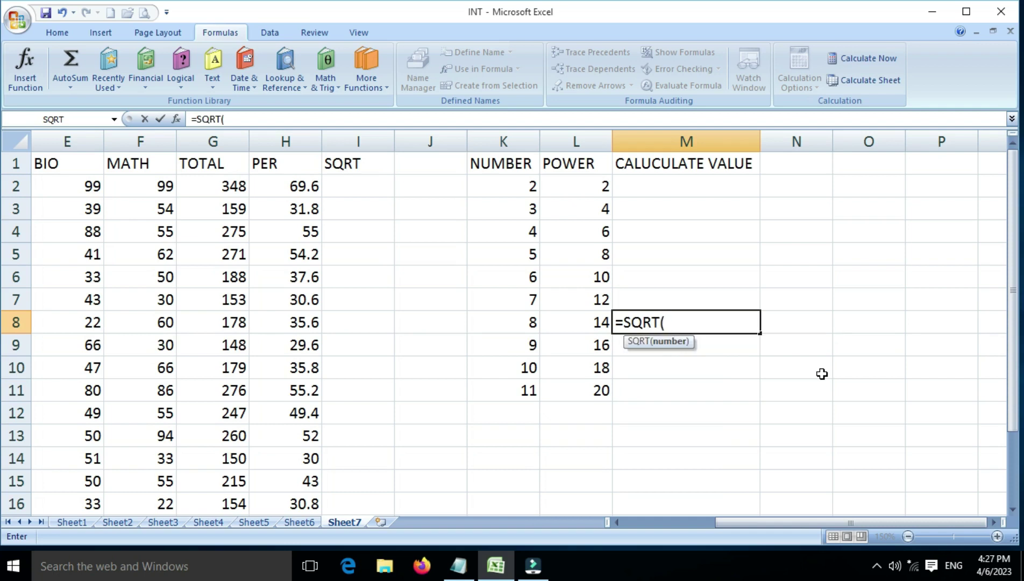
pyautogui.write('4')
pyautogui.write(')')
pyautogui.press('Return')
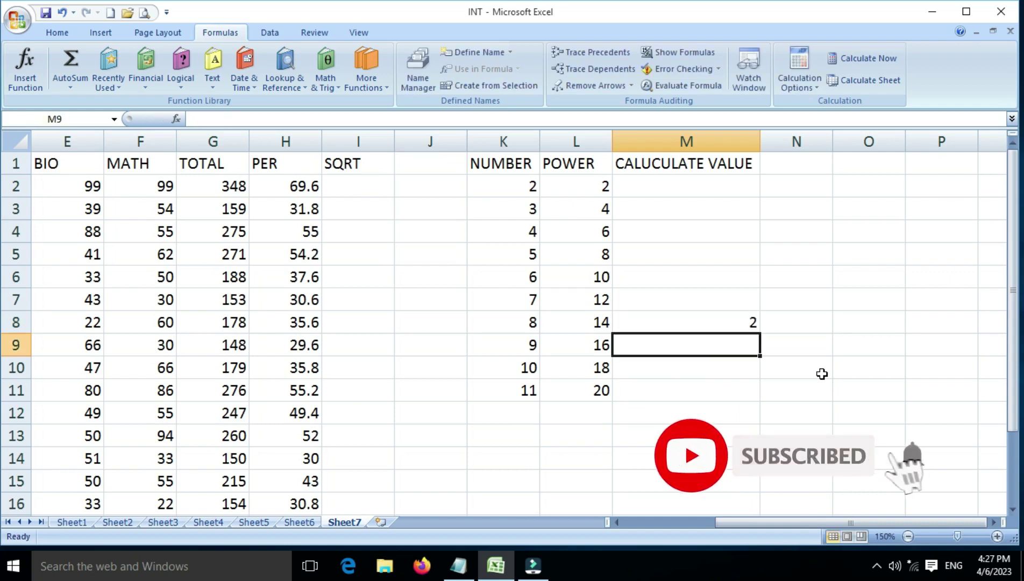
pyautogui.press('Up')
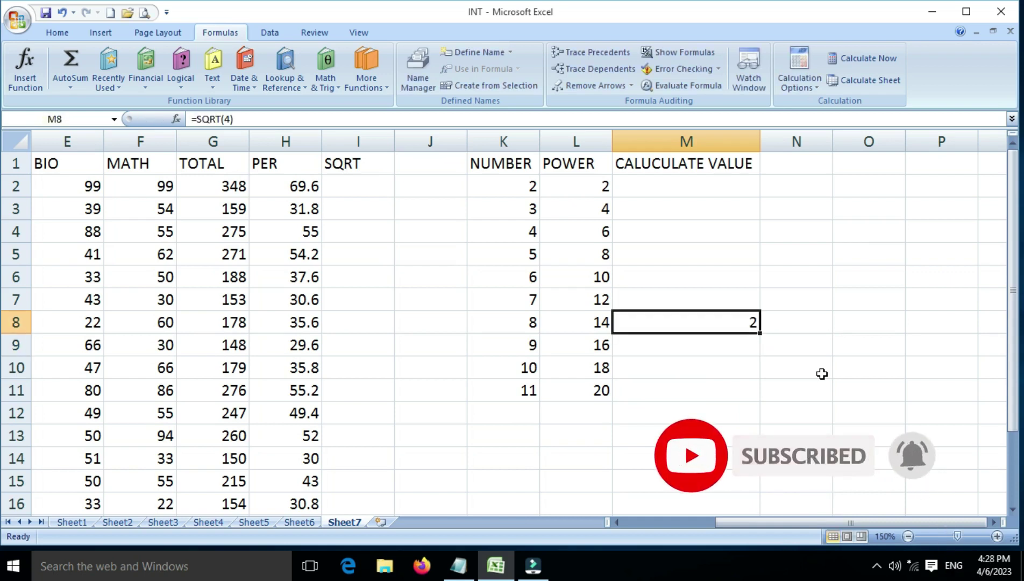
# Enter =SQRT(2) in M9 so it shows 1.414213562
pyautogui.press('Down')
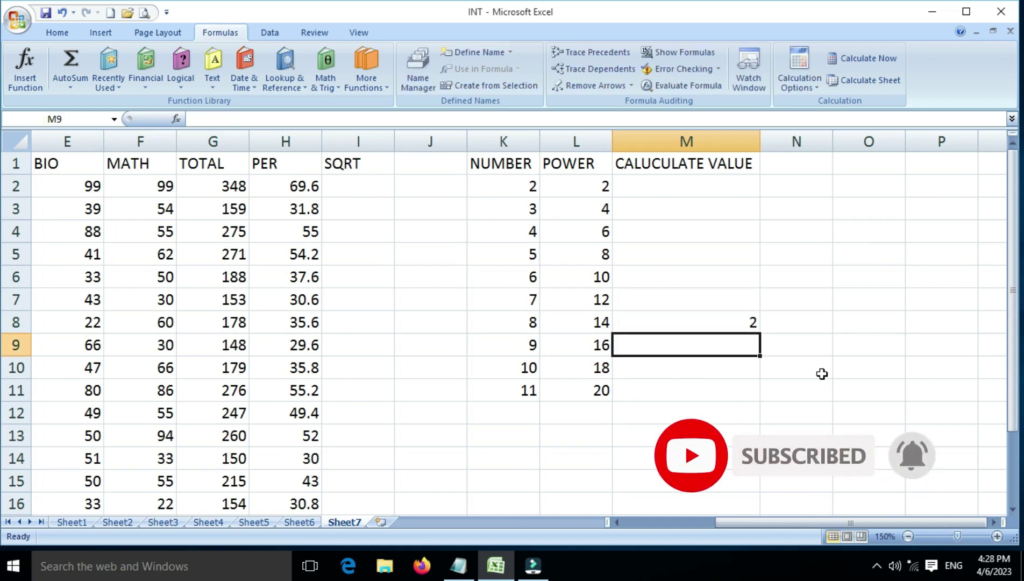
pyautogui.write('=S')
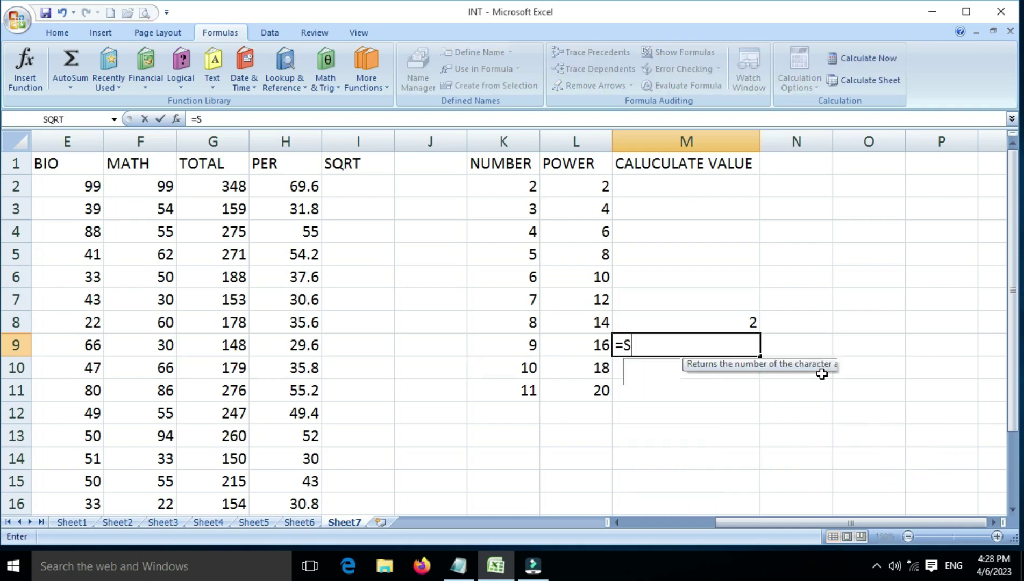
pyautogui.write('QRT')
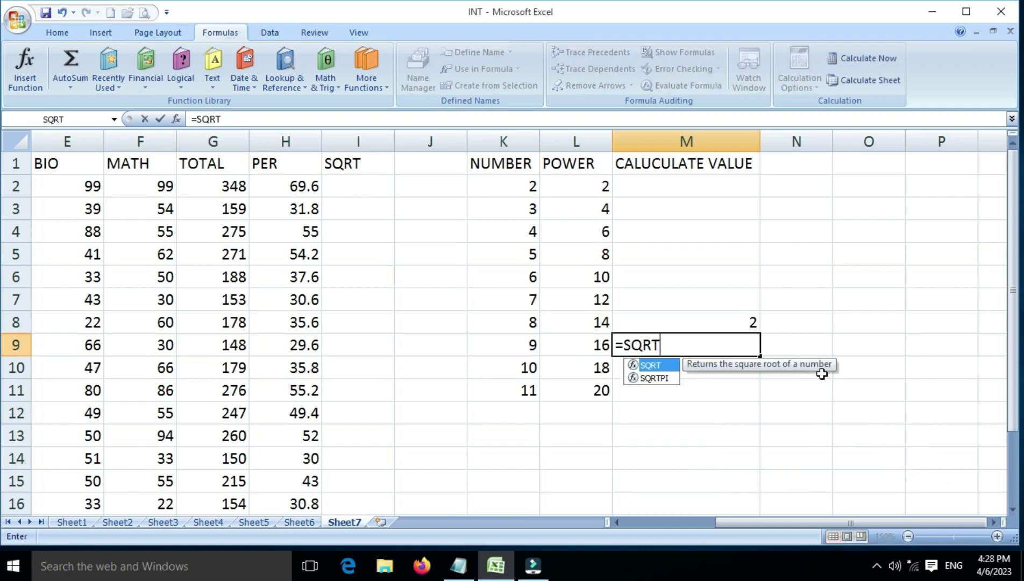
pyautogui.write('(')
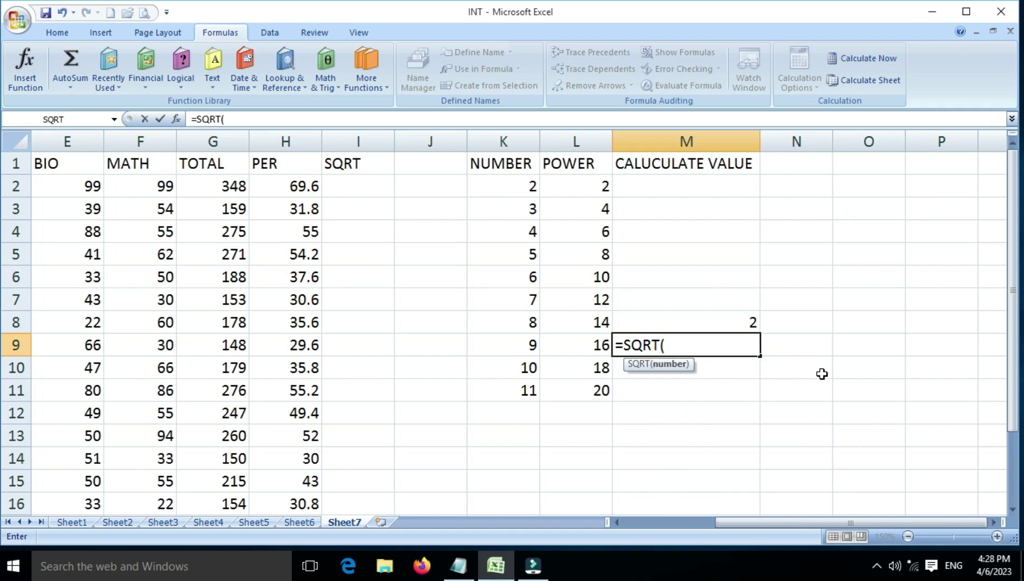
pyautogui.write('2)')
pyautogui.press('Return')
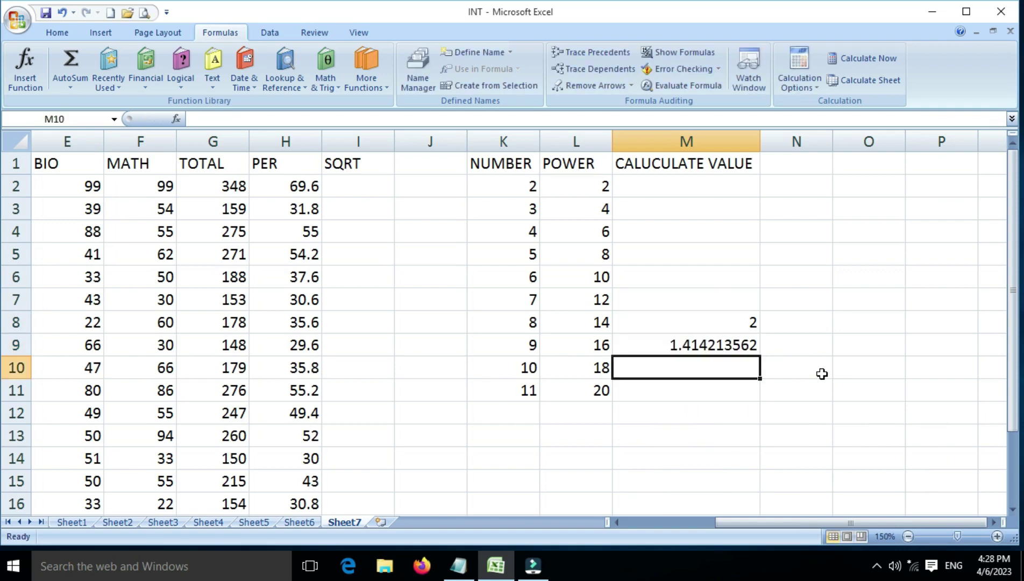
pyautogui.press('Up')
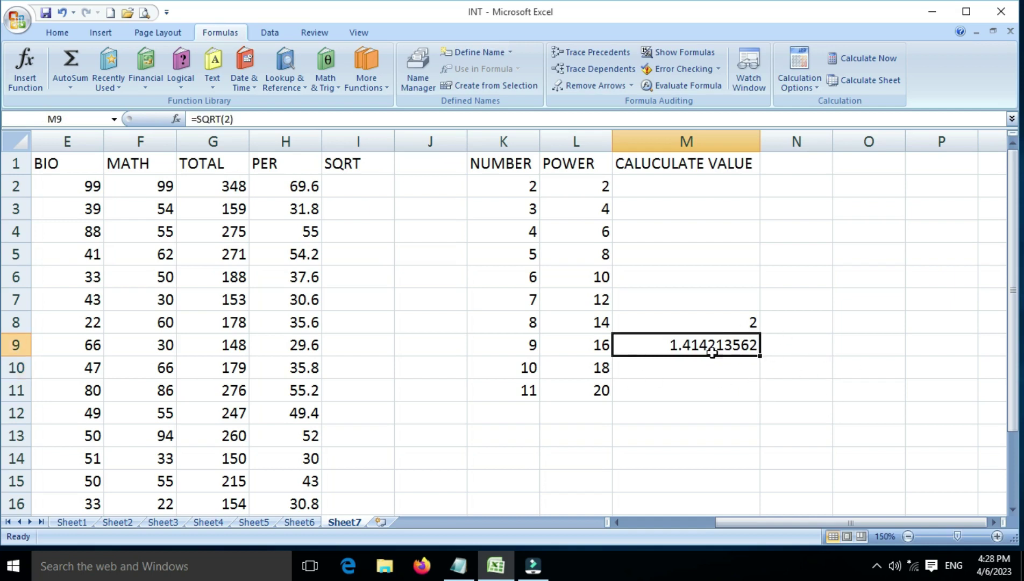
# Cut M9's decimals down to three, then add one back so it shows 1.4142
pyautogui.click(57, 33)
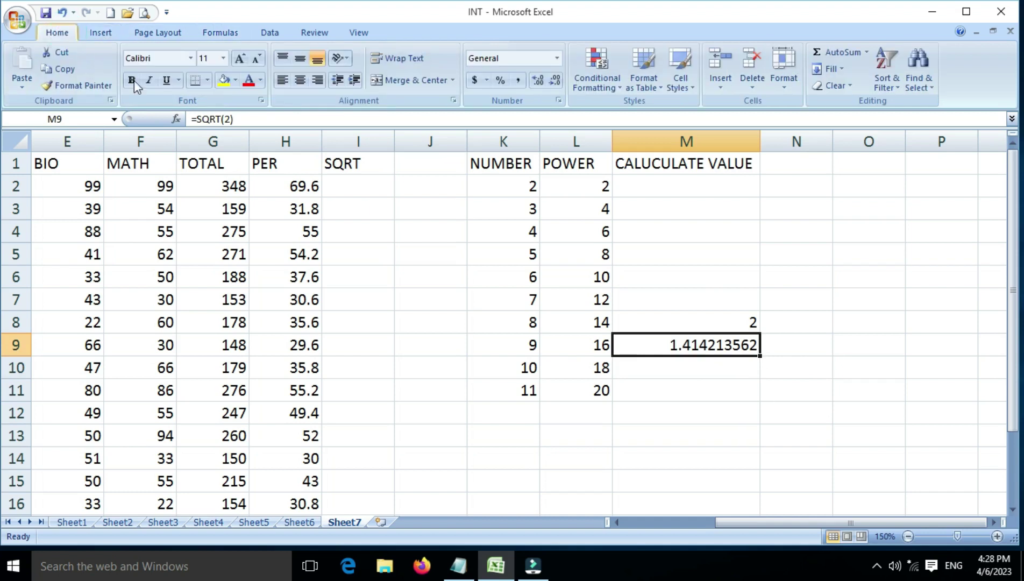
pyautogui.click(559, 81)
pyautogui.click(556, 82)
pyautogui.click(556, 82)
pyautogui.click(556, 82)
pyautogui.click(556, 82)
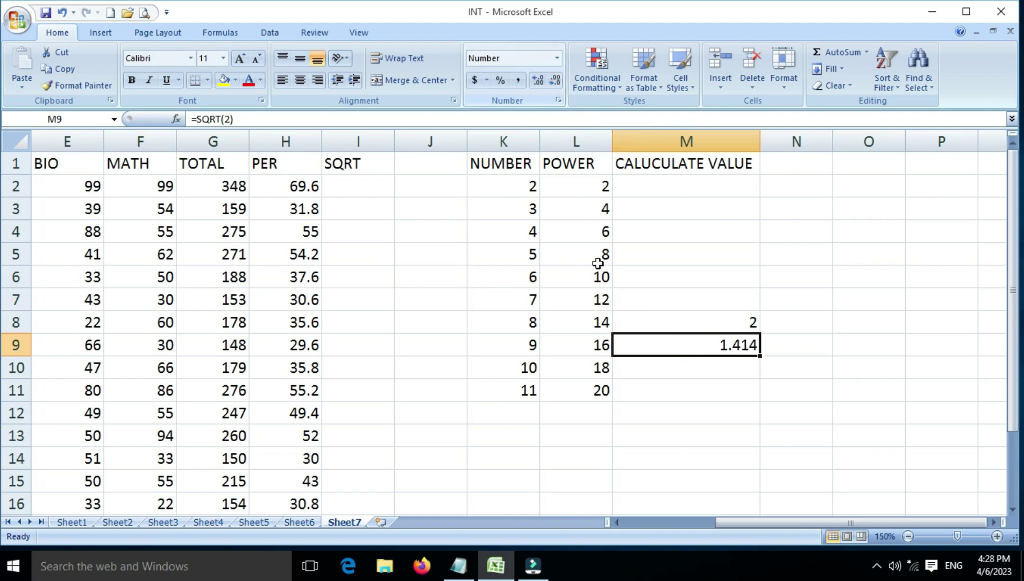
pyautogui.click(536, 82)
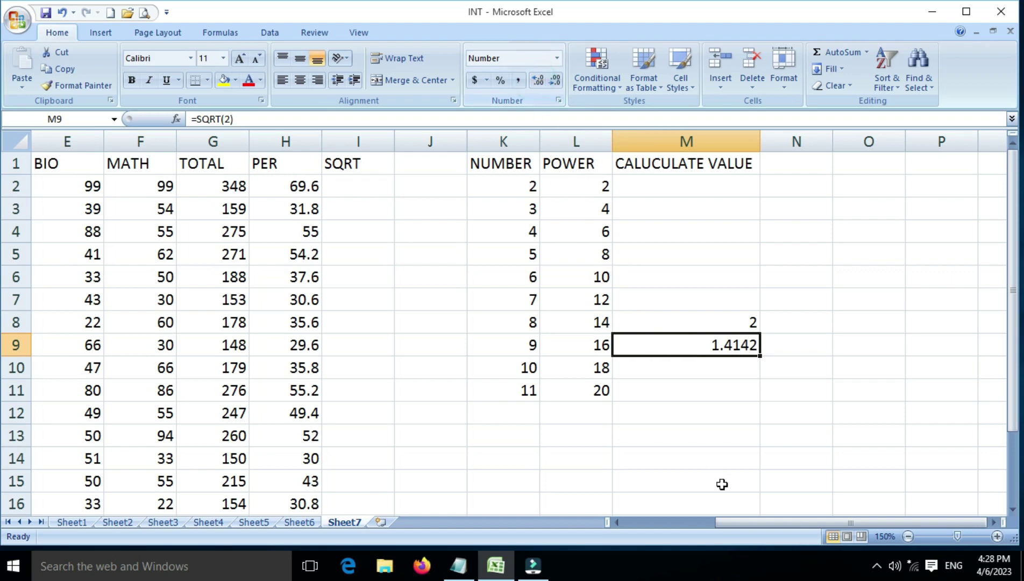
pyautogui.click(685, 368)
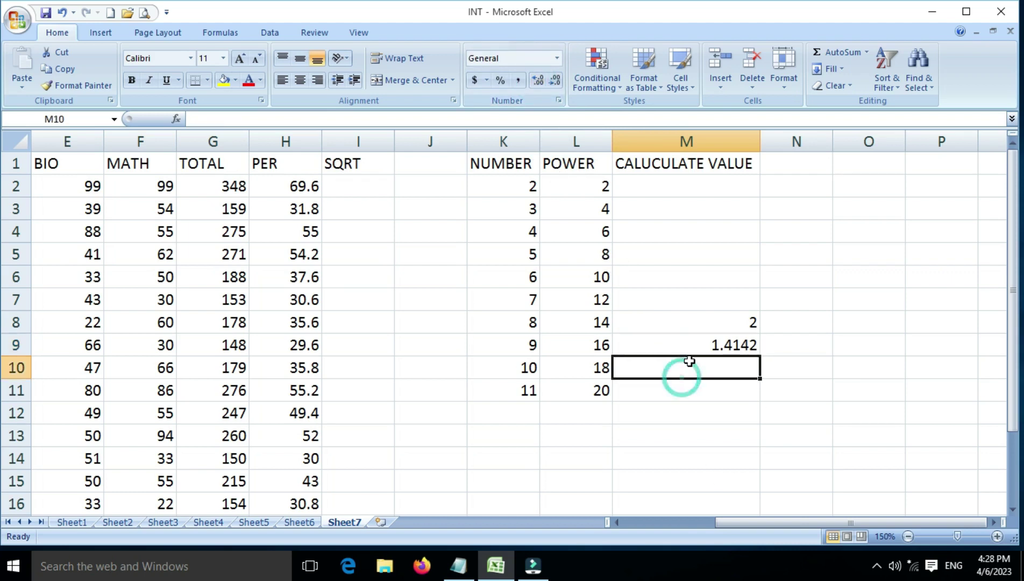
pyautogui.click(682, 339)
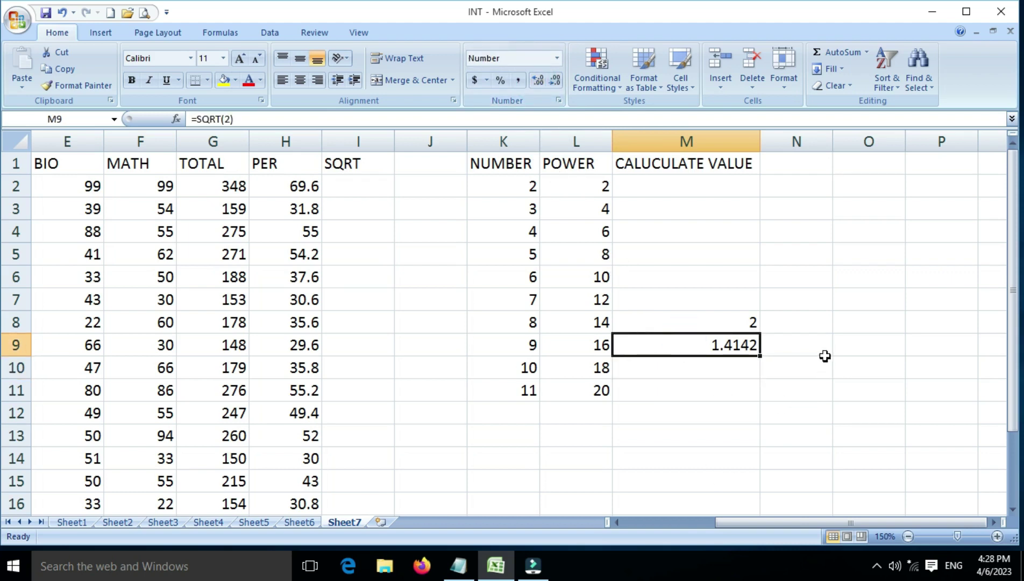
pyautogui.click(857, 347)
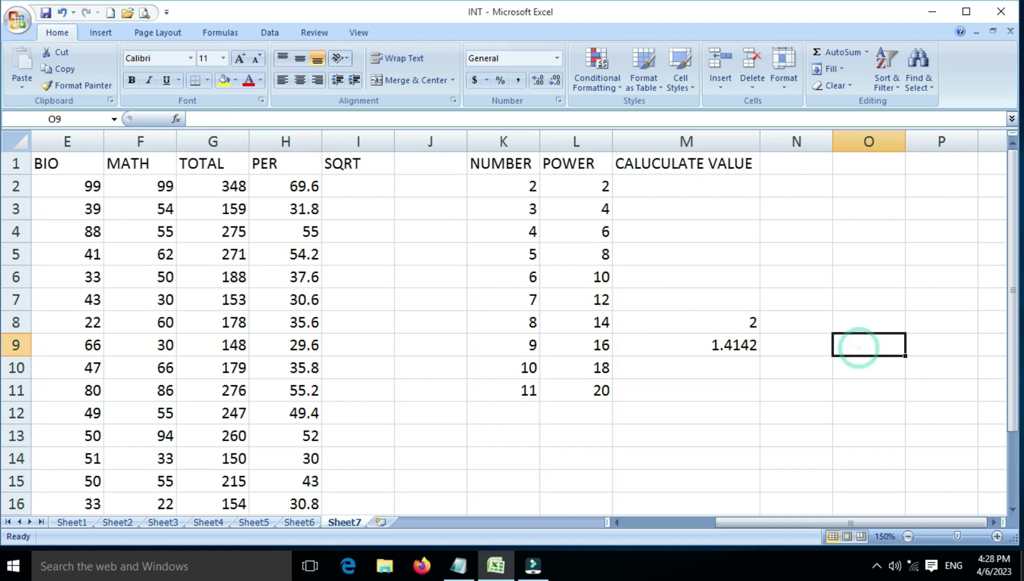
# Browse the Date & Time function list on the Formulas tab, then close it
pyautogui.click(229, 33)
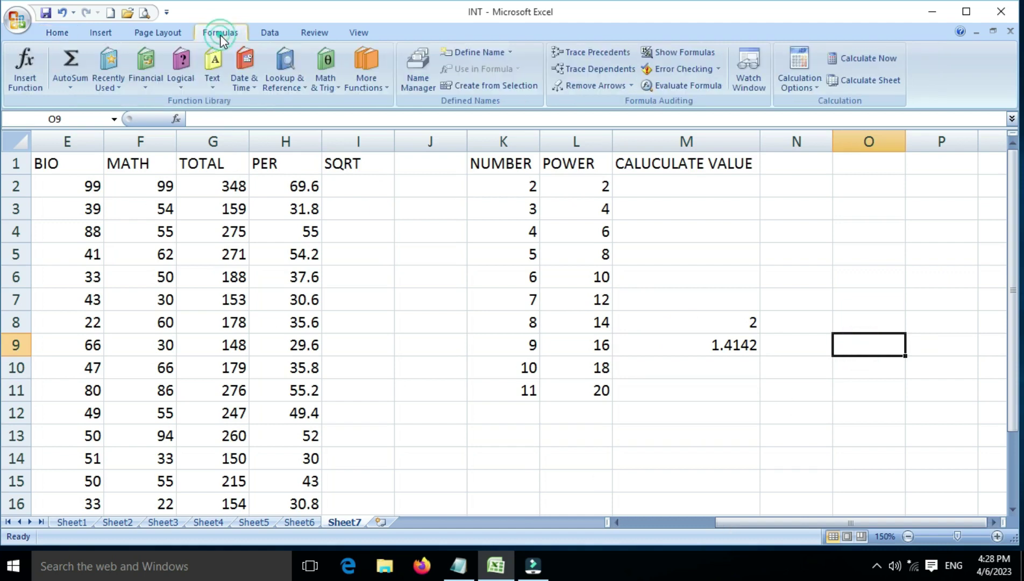
pyautogui.click(246, 81)
pyautogui.scroll(-1, 298, 322)
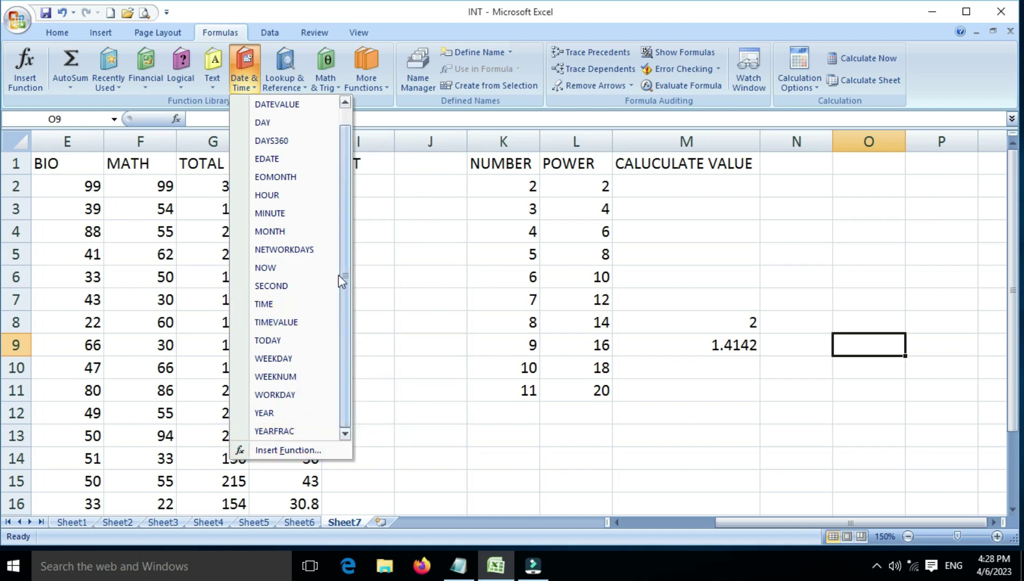
pyautogui.click(345, 101)
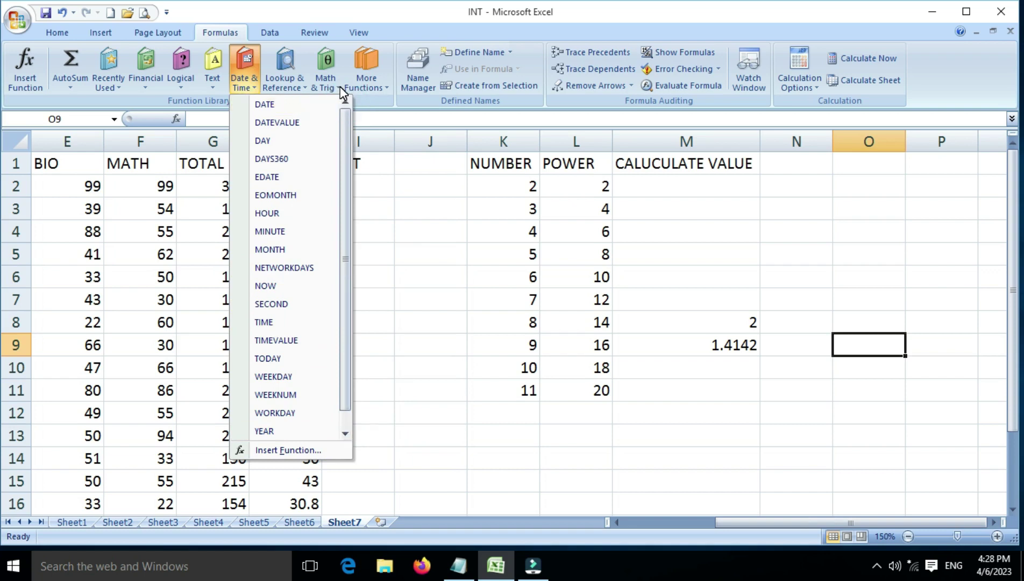
# Scroll the Math & Trig function list down to locate SQRT
pyautogui.click(325, 81)
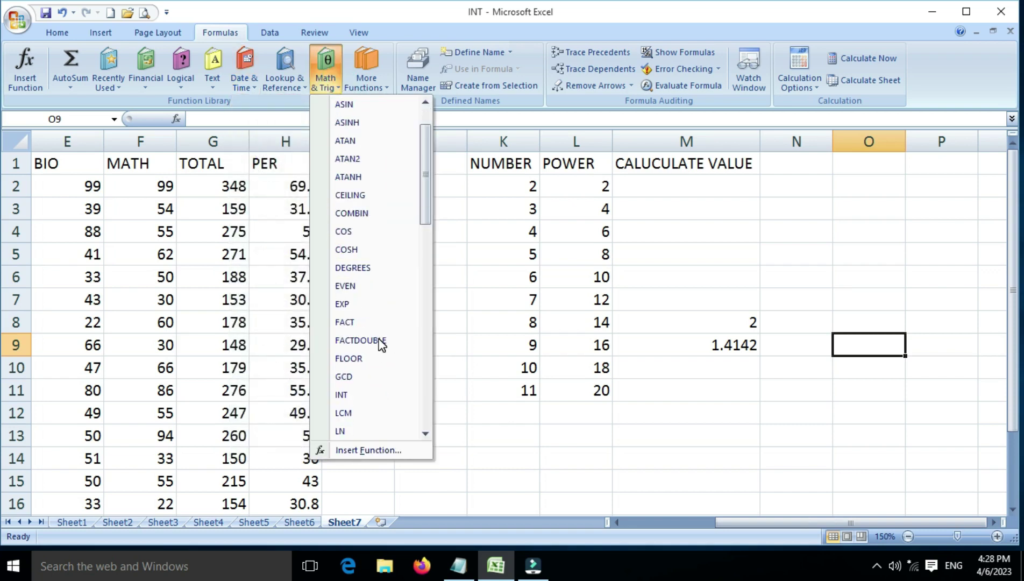
pyautogui.scroll(-2, 377, 345)
pyautogui.scroll(-1, 380, 344)
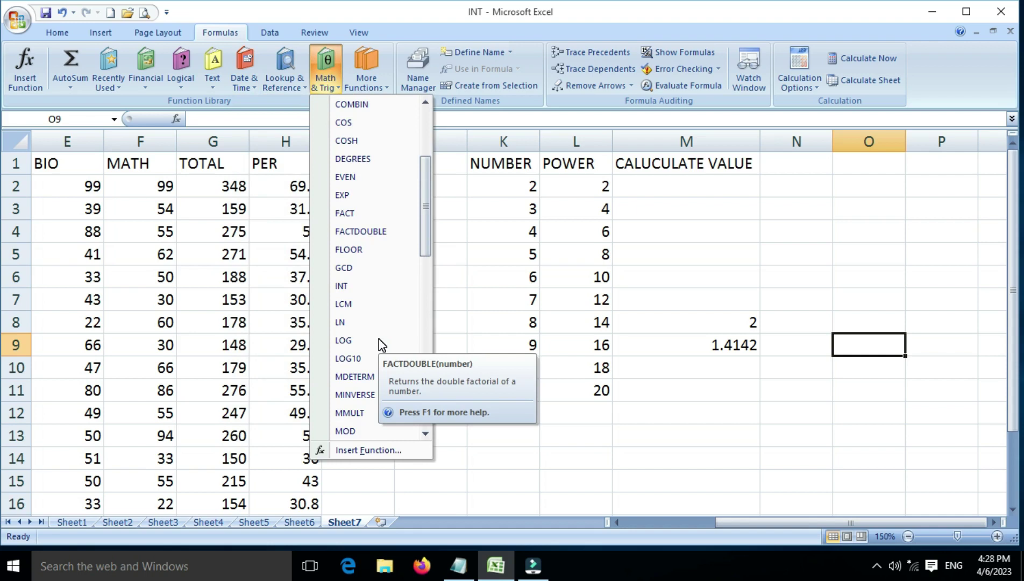
pyautogui.scroll(1, 381, 344)
pyautogui.scroll(2, 381, 344)
pyautogui.scroll(-1, 381, 344)
pyautogui.scroll(-1, 381, 344)
pyautogui.scroll(-4, 381, 345)
pyautogui.scroll(-2, 381, 344)
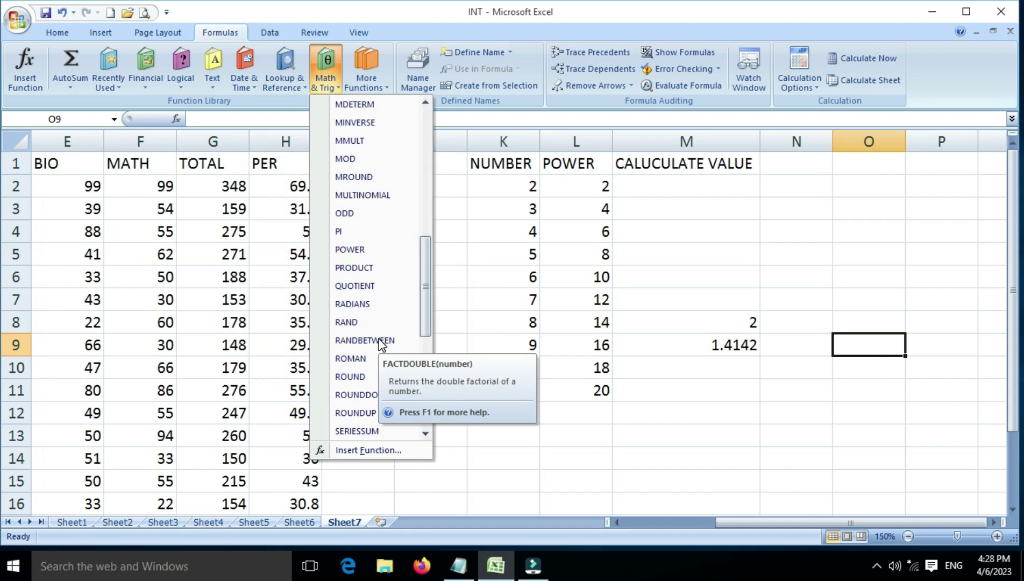
pyautogui.scroll(2, 381, 345)
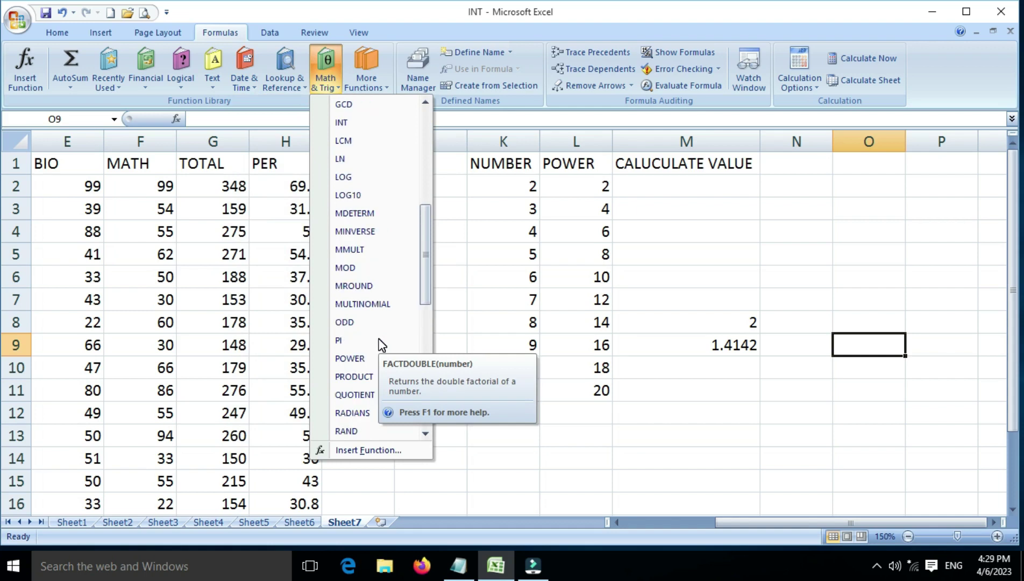
pyautogui.click(426, 433)
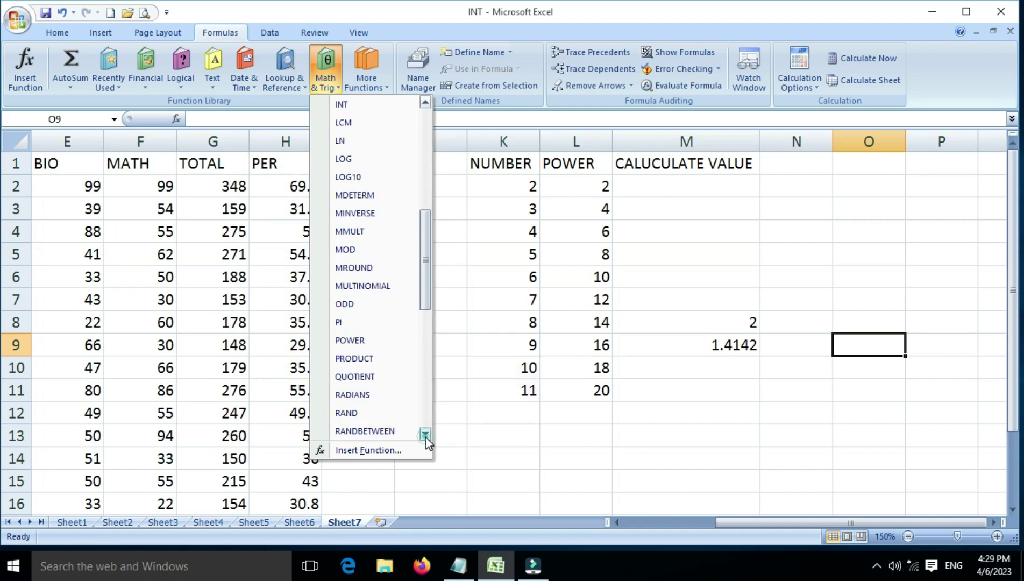
pyautogui.moveTo(425, 437); pyautogui.dragTo(425, 437)
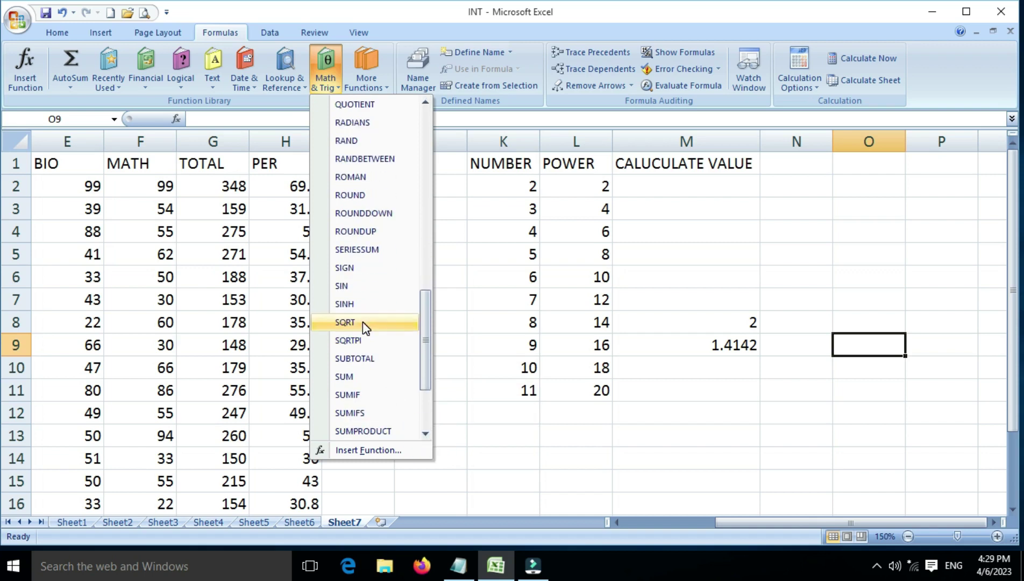
pyautogui.moveTo(345, 321)
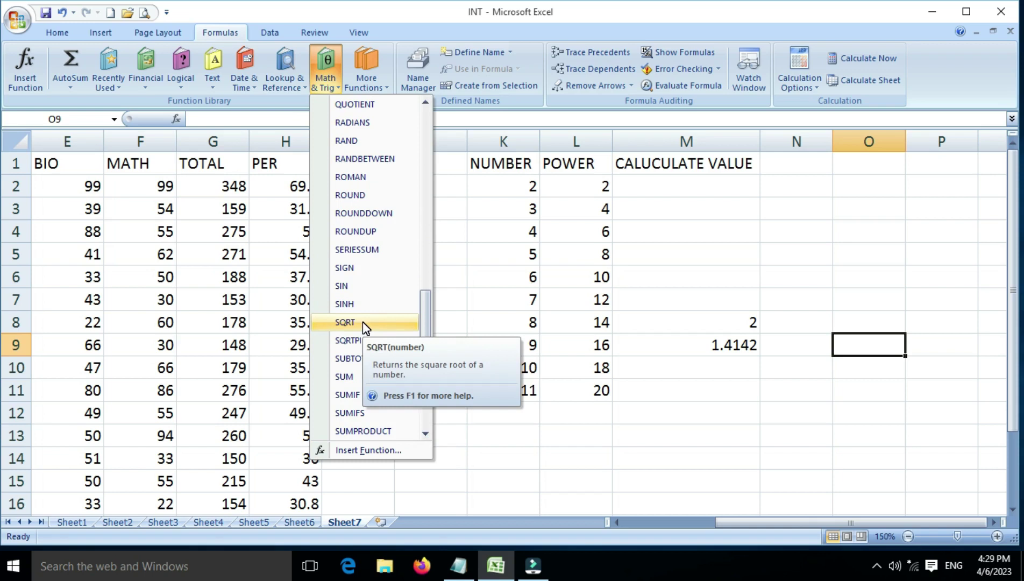
# Insert SQRT into O9 with 25 as its number, giving 5
pyautogui.click(362, 322)
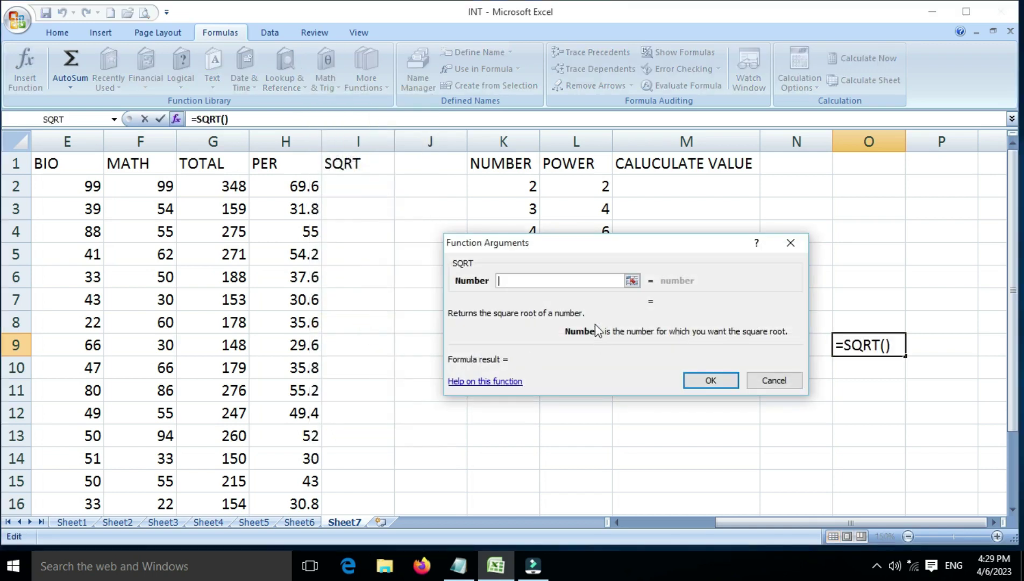
pyautogui.write('25')
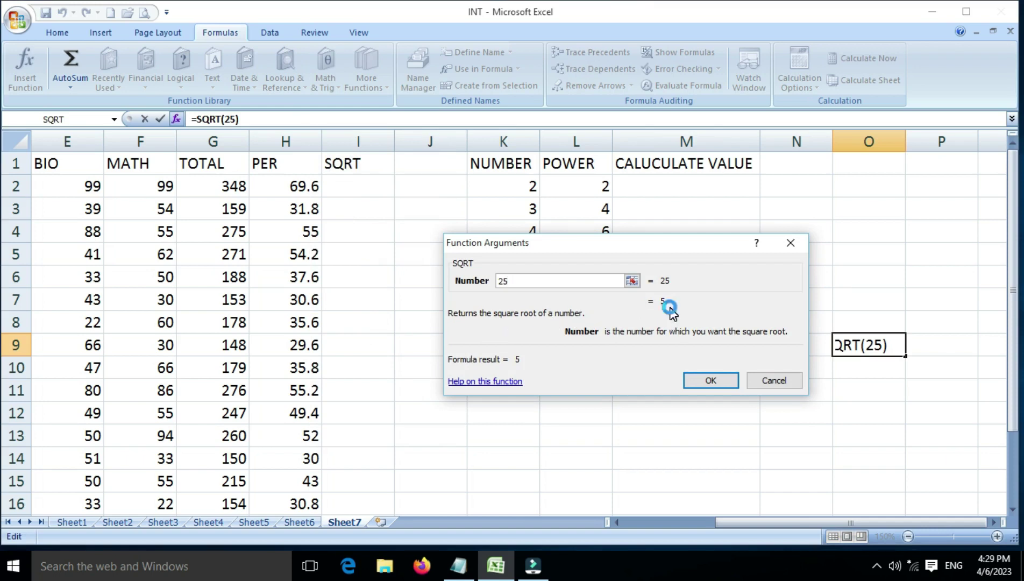
pyautogui.press('Return')
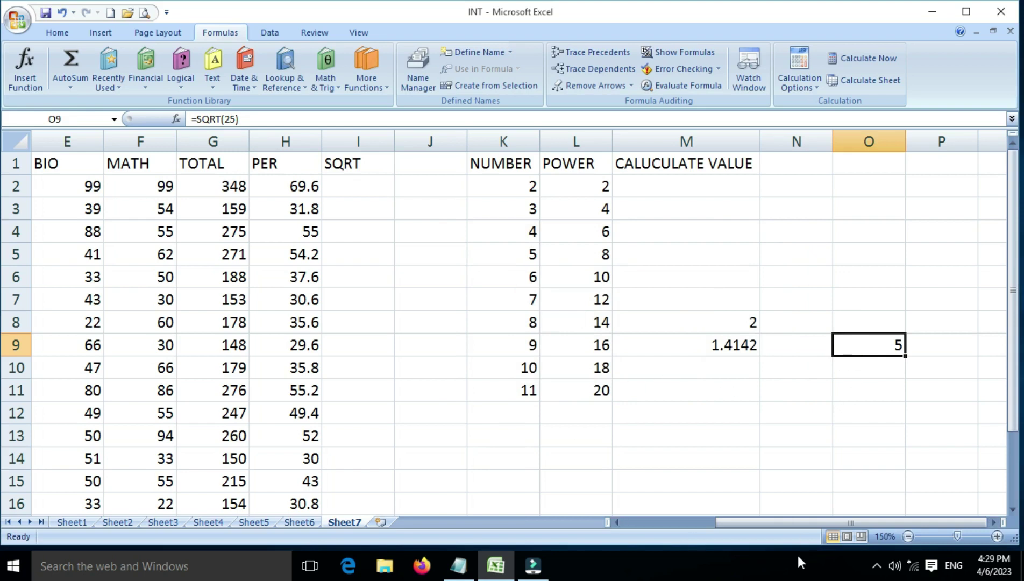
# Enter =SQRT(K2) in M2 and fill it down to M11
pyautogui.click(667, 187)
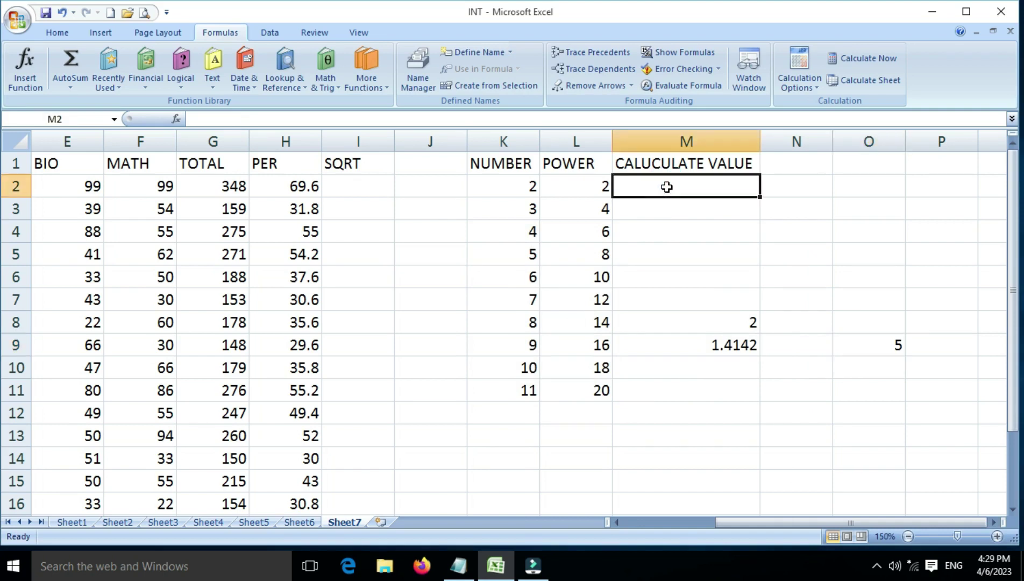
pyautogui.write('=')
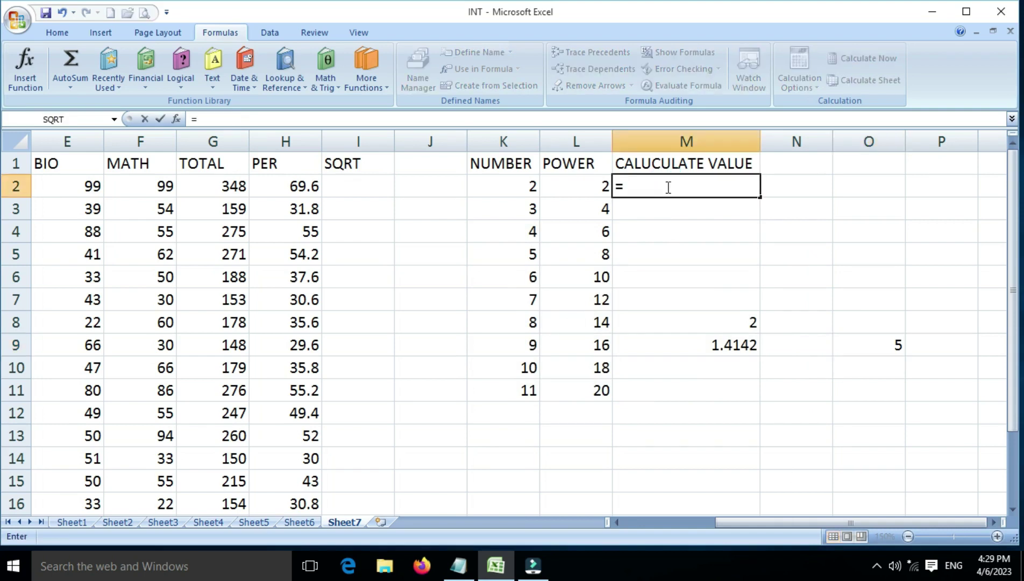
pyautogui.write('SQRT')
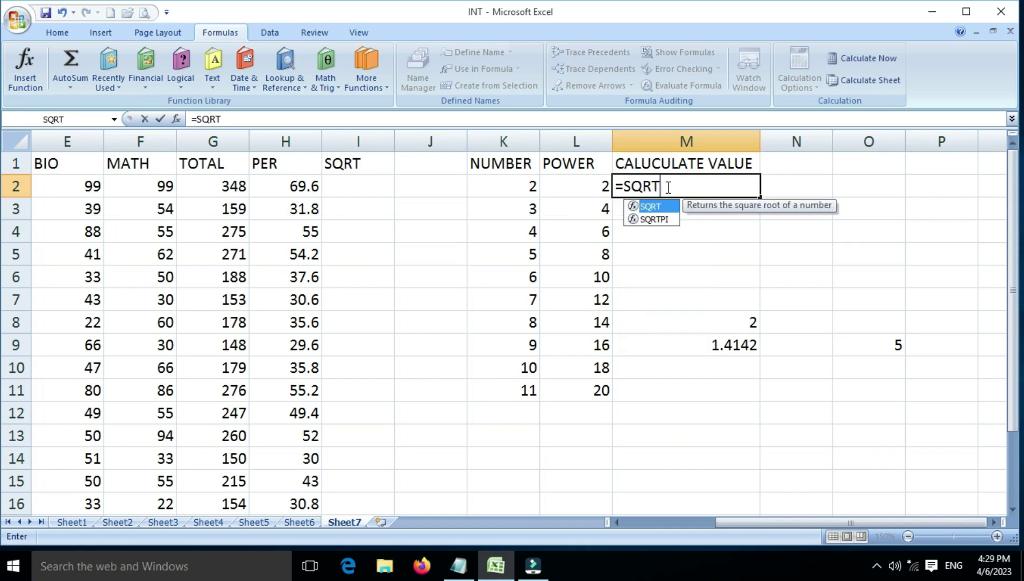
pyautogui.write('(')
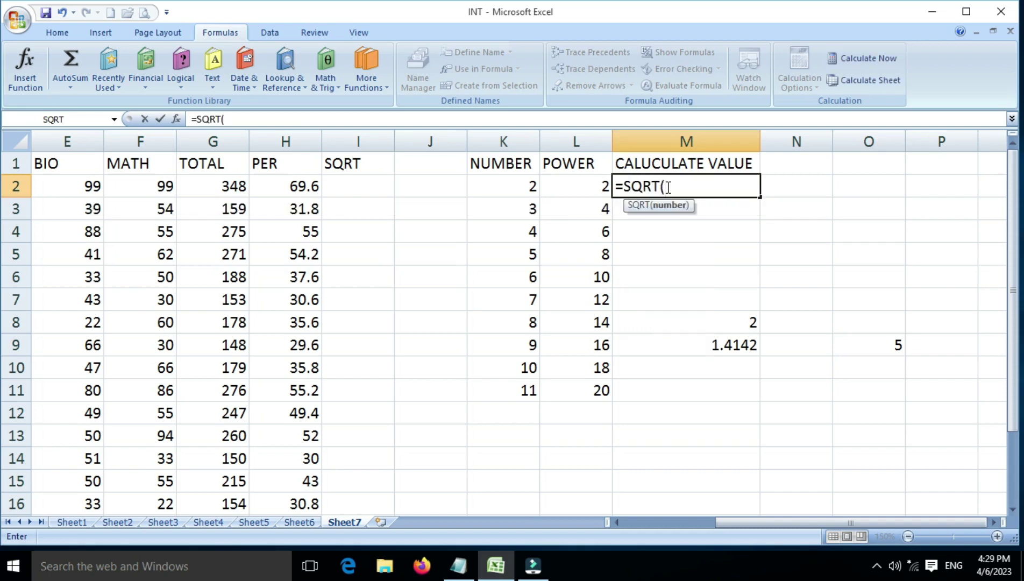
pyautogui.click(500, 188)
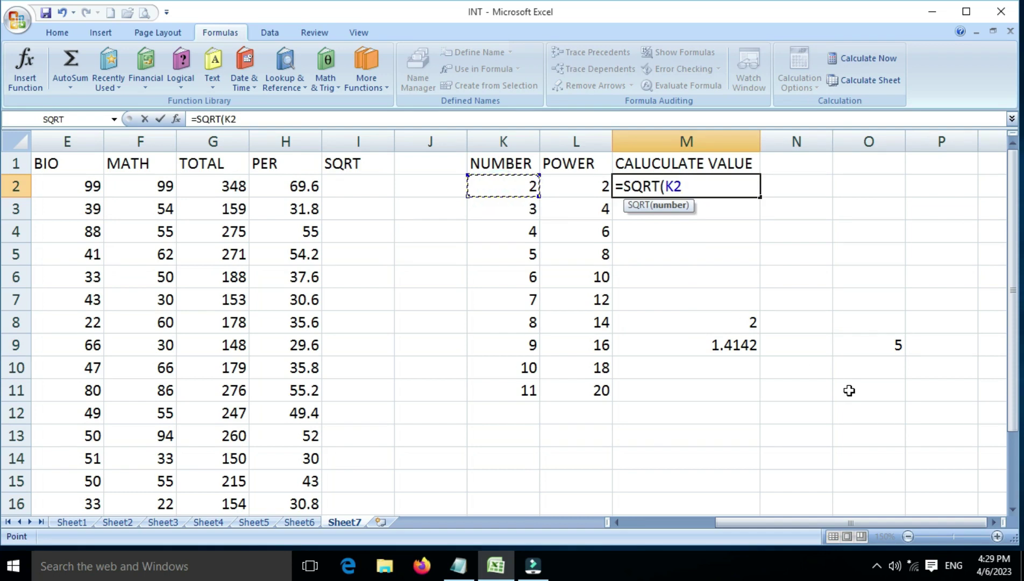
pyautogui.write(')')
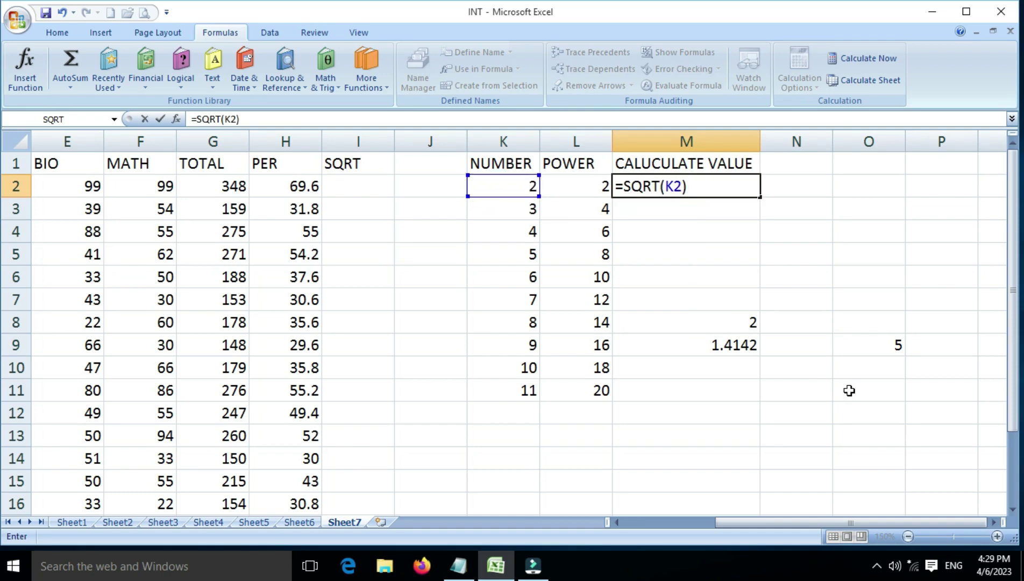
pyautogui.press('Return')
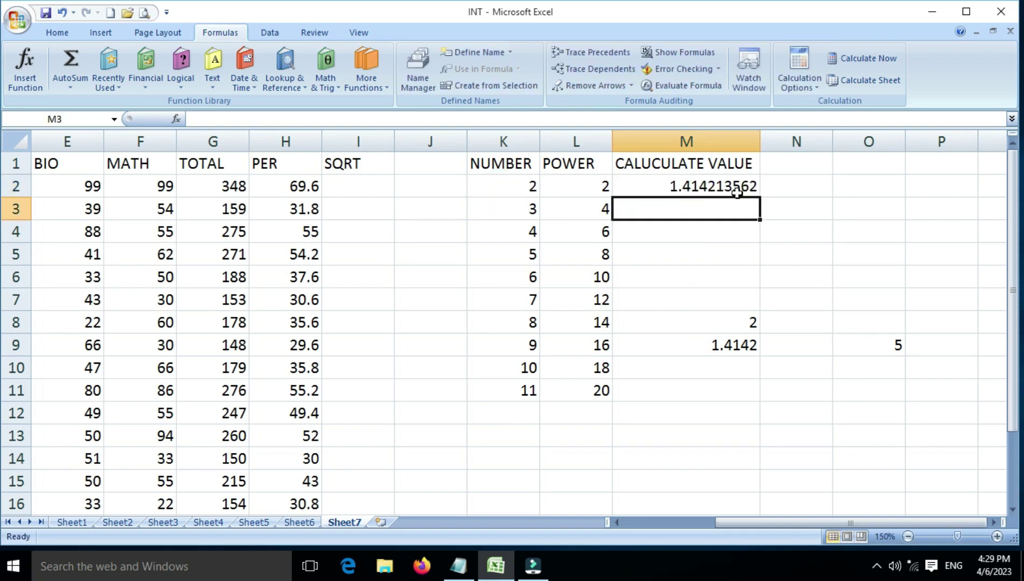
pyautogui.click(736, 188)
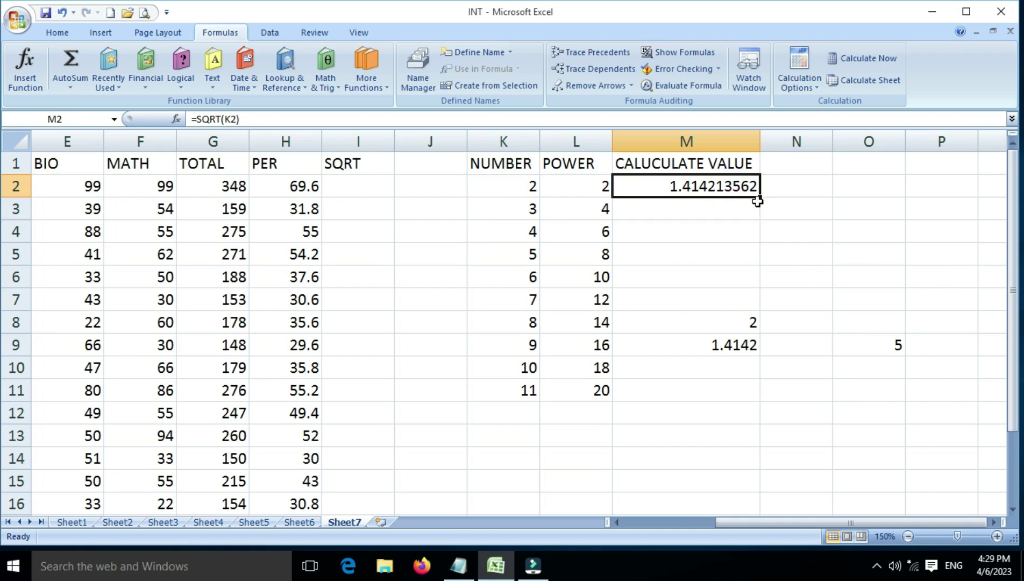
pyautogui.moveTo(758, 198); pyautogui.dragTo(755, 397)
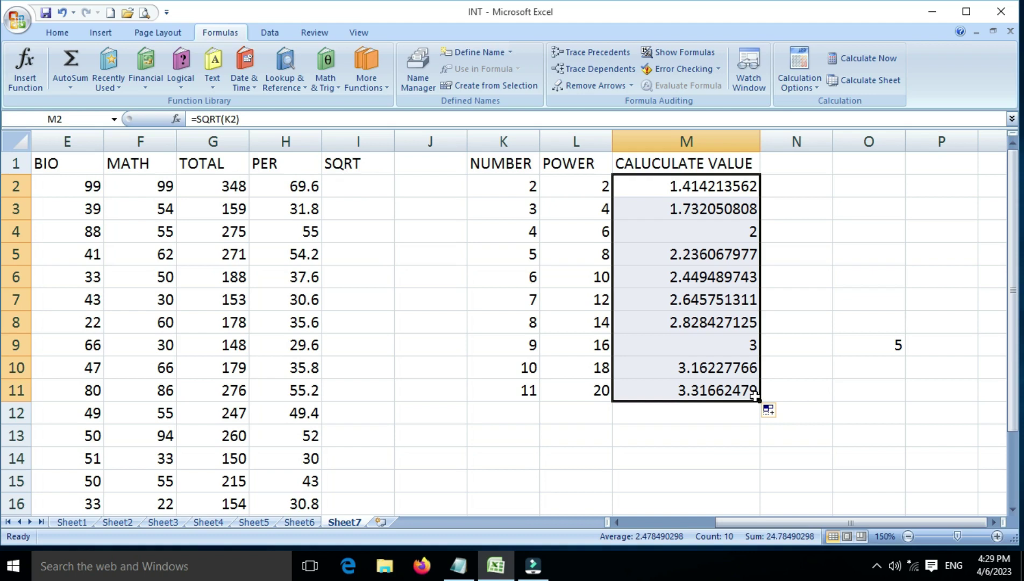
pyautogui.click(506, 230)
pyautogui.click(704, 231)
pyautogui.click(533, 216)
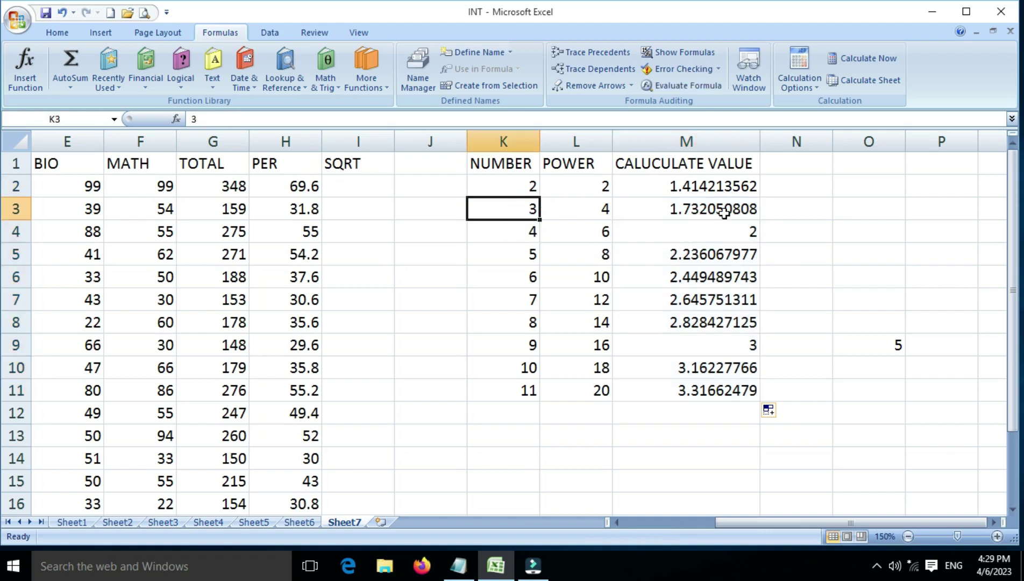
pyautogui.click(524, 253)
pyautogui.click(523, 276)
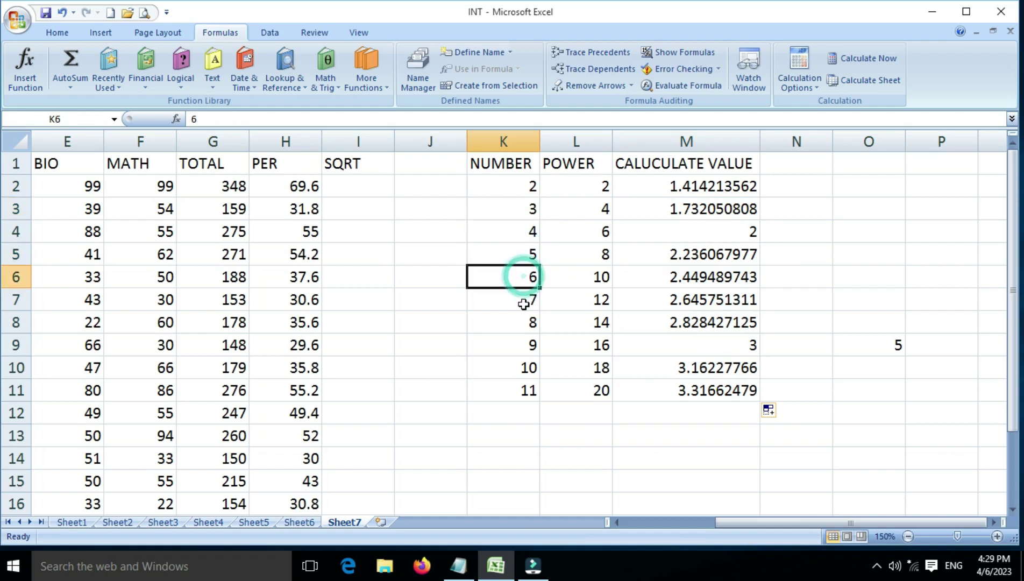
pyautogui.click(796, 161)
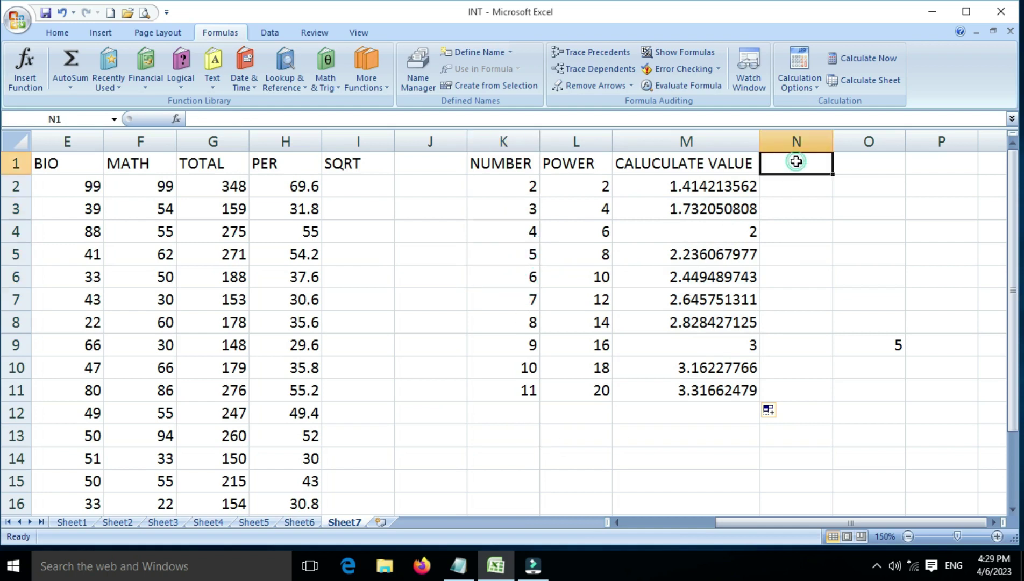
pyautogui.click(789, 189)
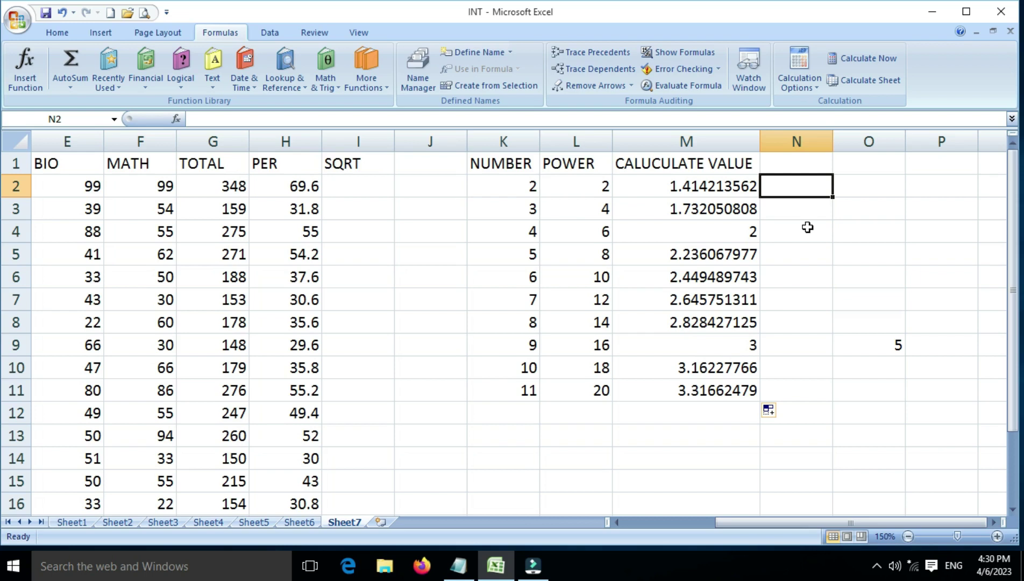
# Enter =SQRT(L2) in N2 and fill it down to N11
pyautogui.write('=SQRT(')
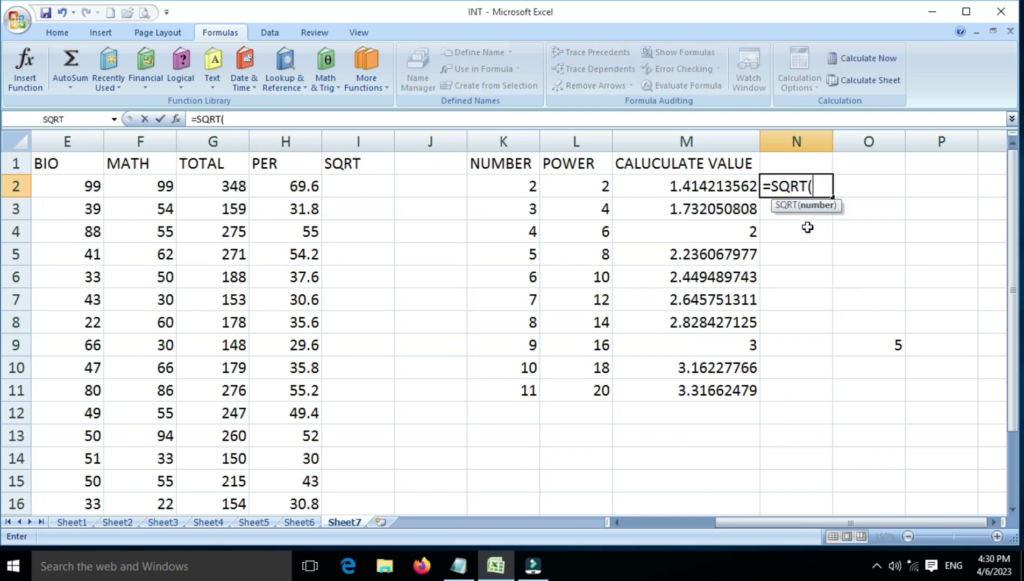
pyautogui.click(573, 193)
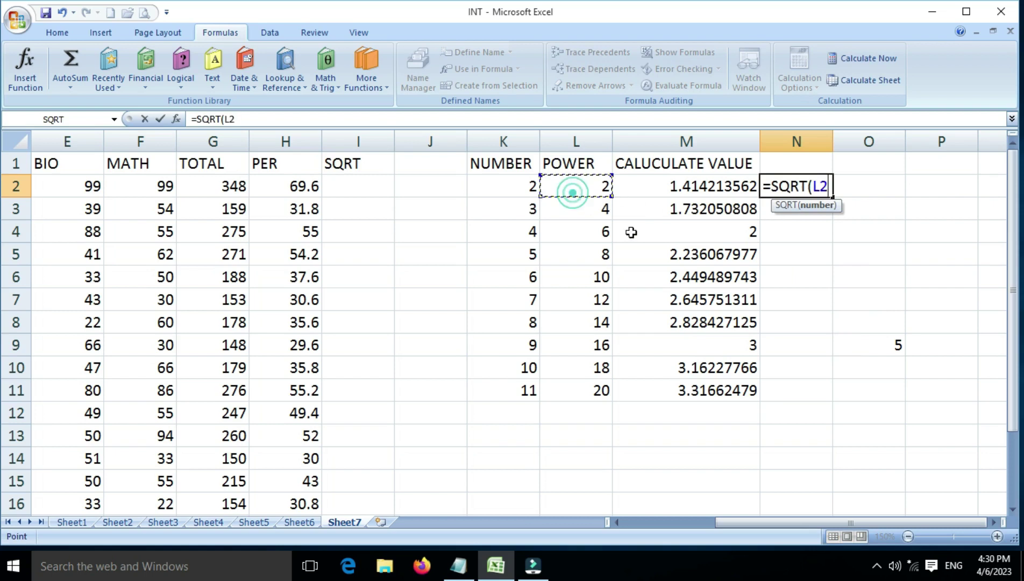
pyautogui.write(')')
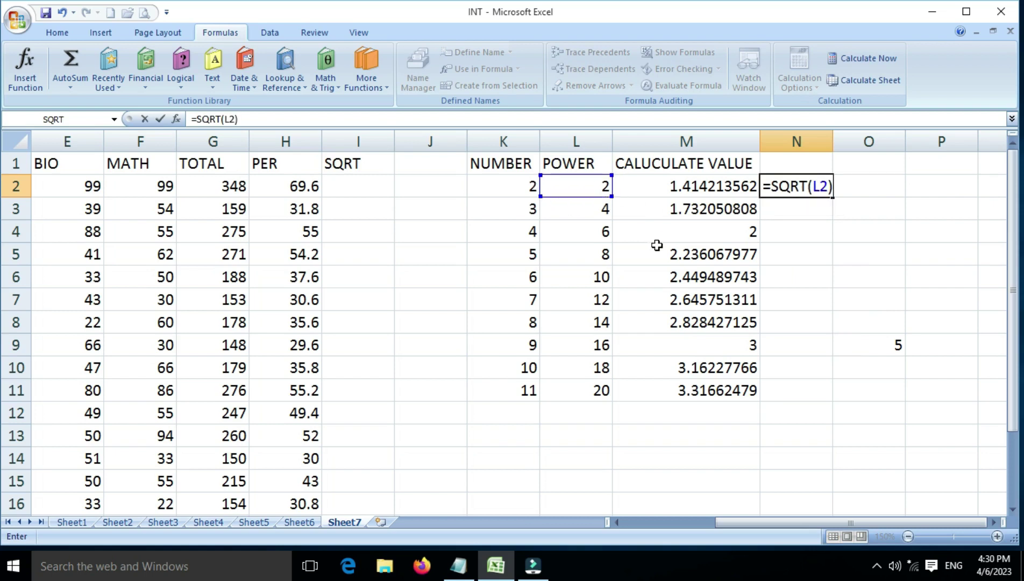
pyautogui.press('Return')
pyautogui.click(773, 190)
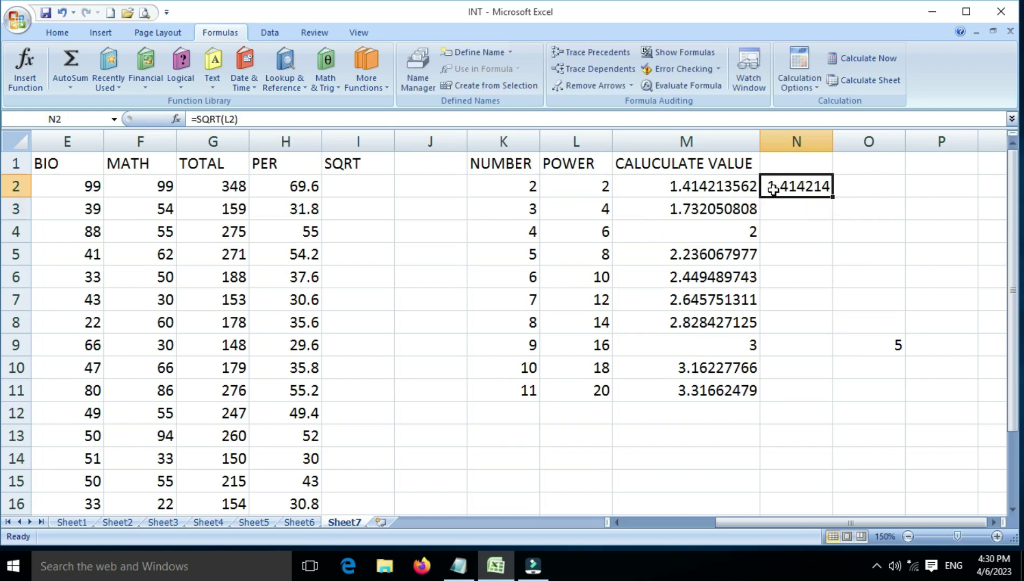
pyautogui.moveTo(833, 199); pyautogui.dragTo(834, 397)
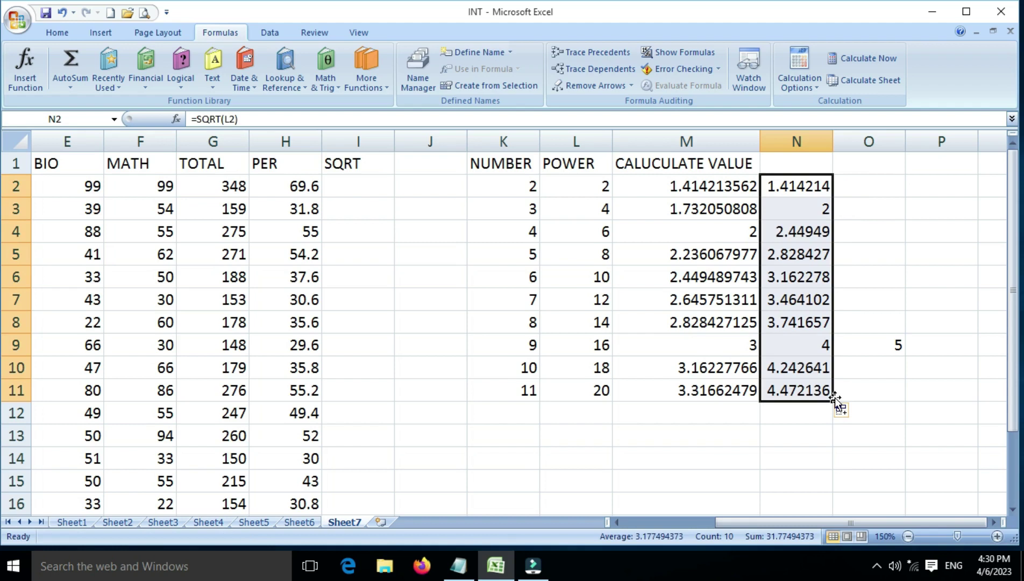
pyautogui.click(595, 214)
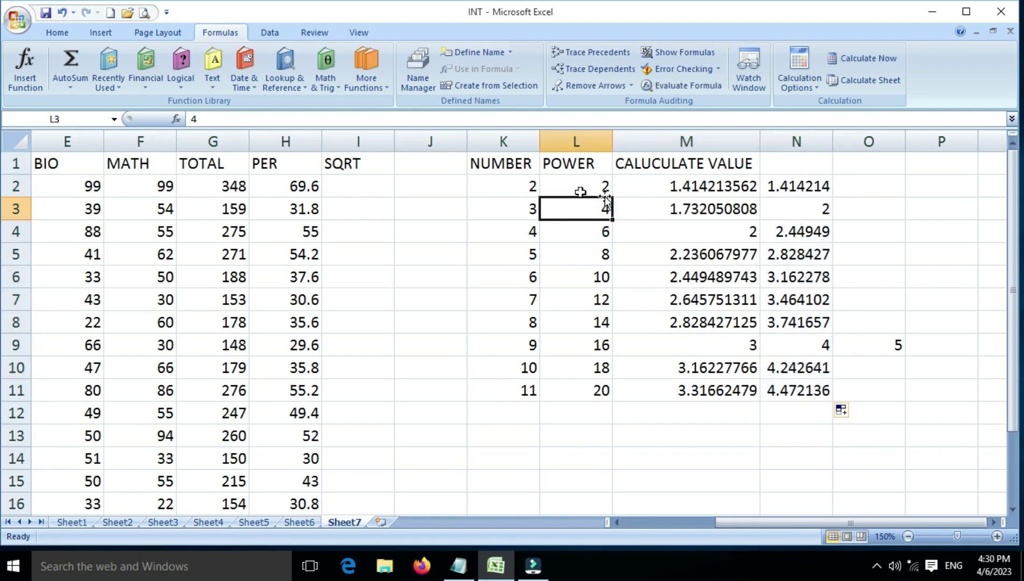
pyautogui.click(804, 212)
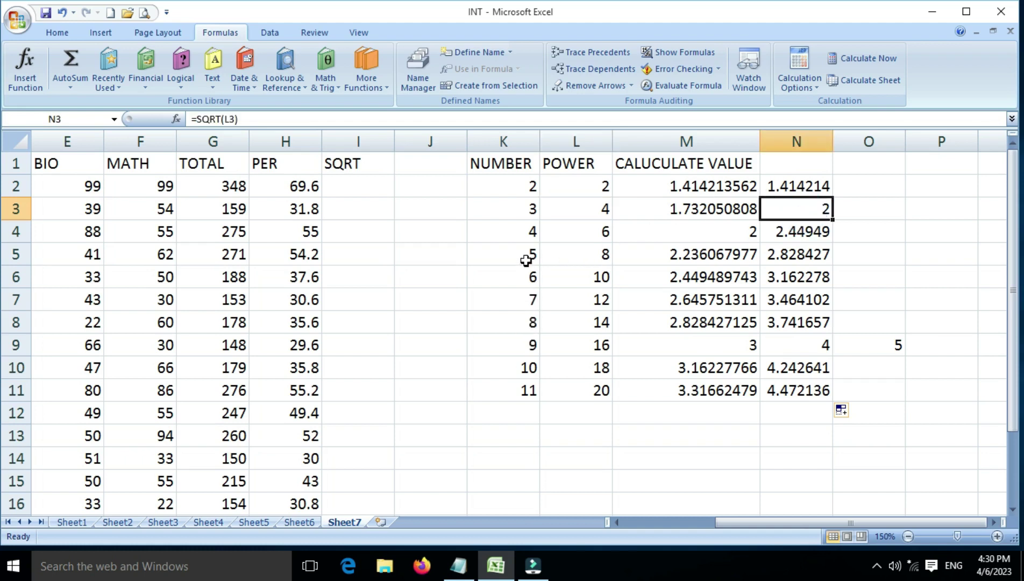
pyautogui.click(528, 278)
pyautogui.click(531, 300)
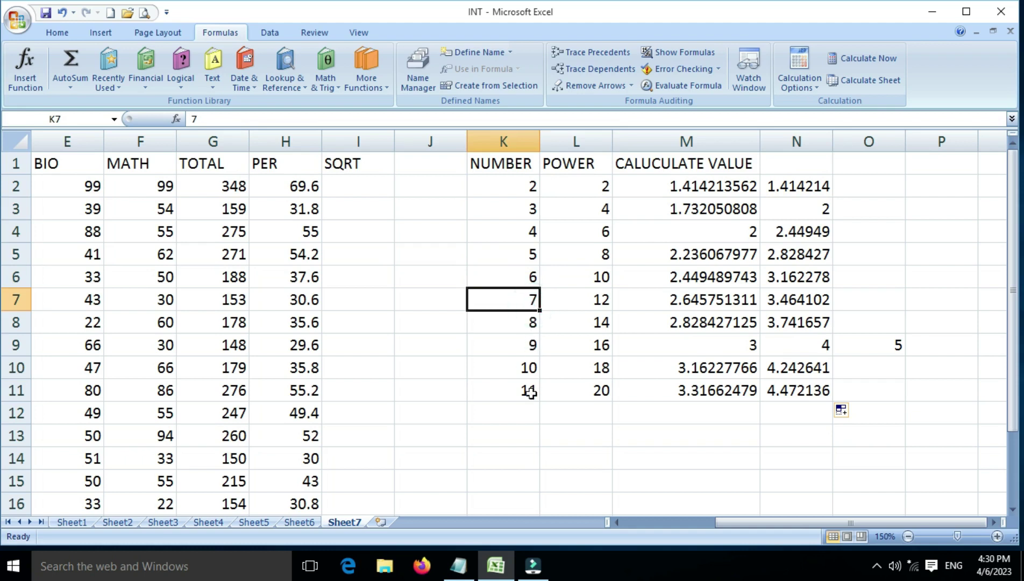
pyautogui.click(518, 350)
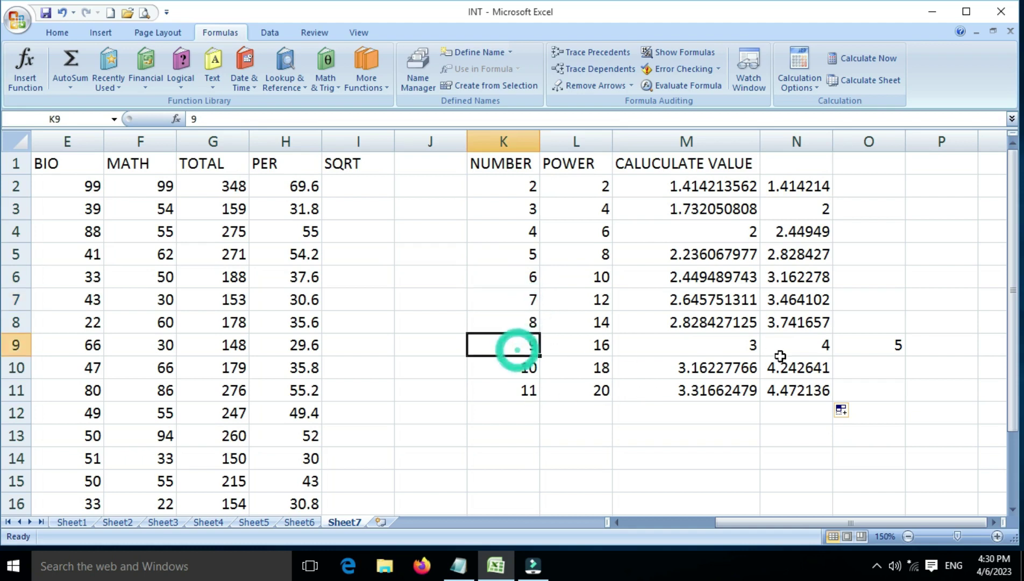
pyautogui.click(738, 349)
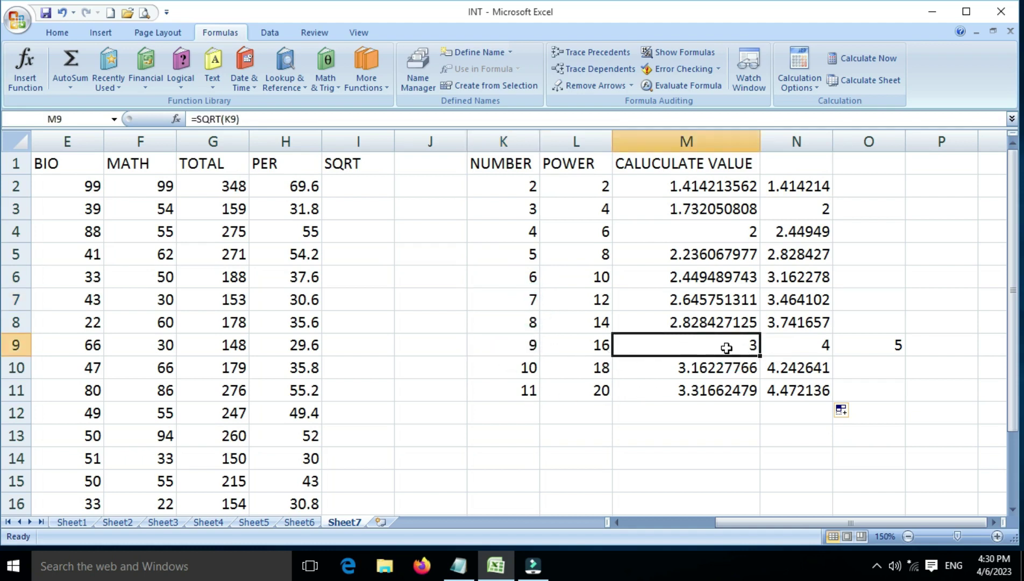
pyautogui.click(831, 349)
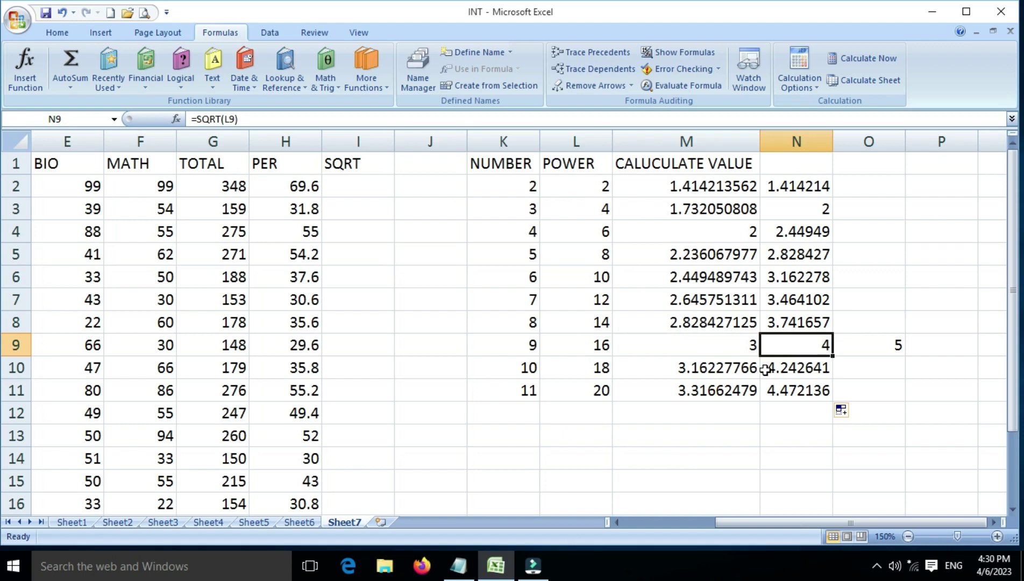
pyautogui.click(328, 194)
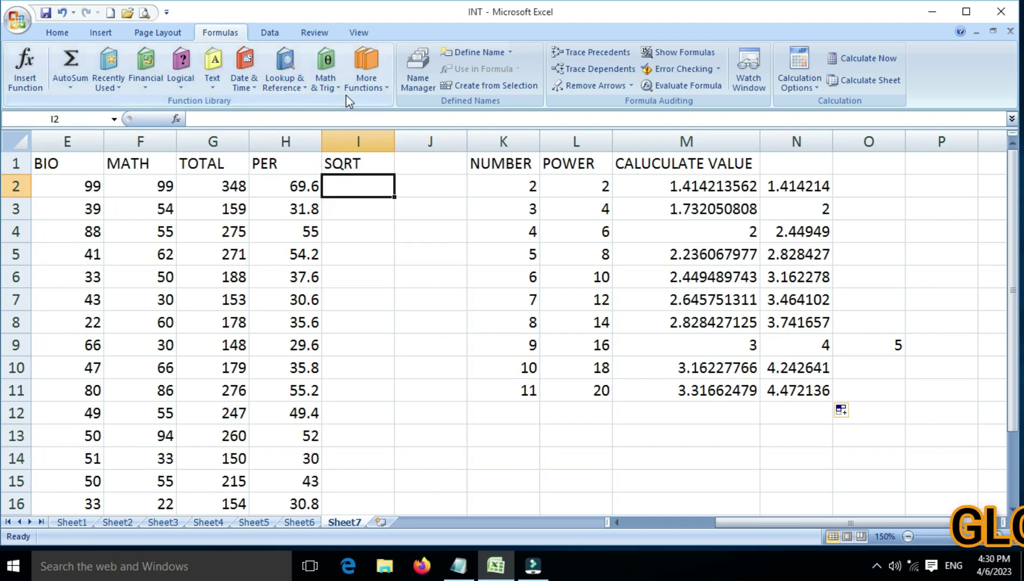
# Pick SQRT from the Math & Trig list to start a formula in I2
pyautogui.click(329, 81)
pyautogui.scroll(-1, 372, 269)
pyautogui.scroll(-2, 379, 350)
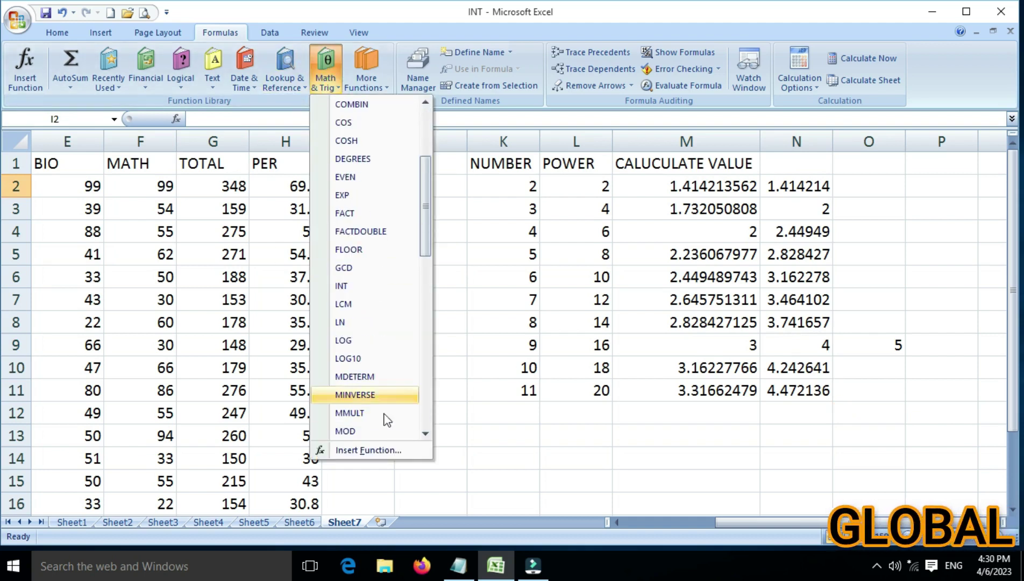
pyautogui.click(425, 433)
pyautogui.click(425, 433)
pyautogui.click(425, 434)
pyautogui.click(425, 434)
pyautogui.click(425, 434)
pyautogui.click(425, 433)
pyautogui.click(425, 434)
pyautogui.click(425, 434)
pyautogui.click(425, 433)
pyautogui.click(425, 434)
pyautogui.click(425, 433)
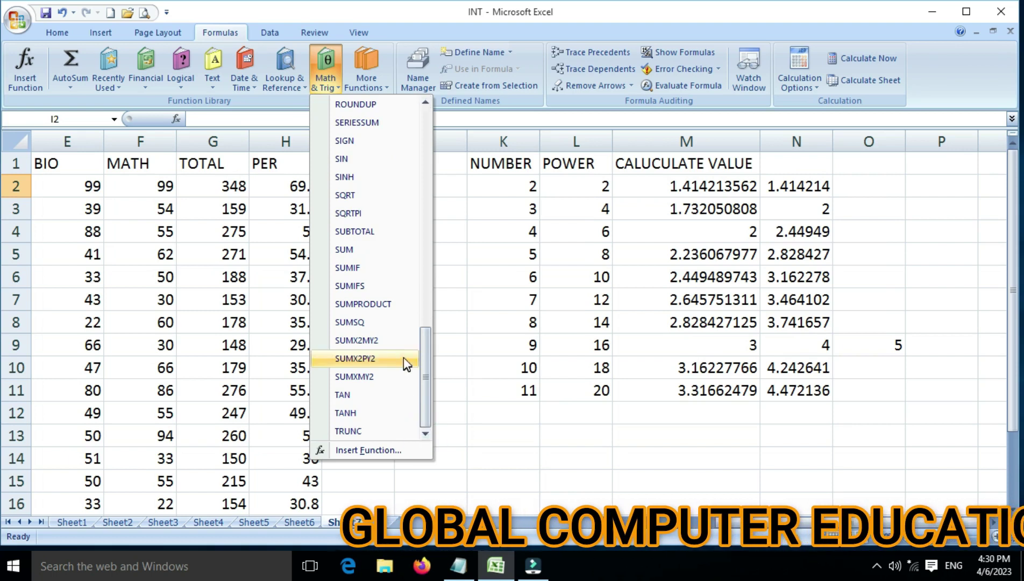
pyautogui.click(352, 195)
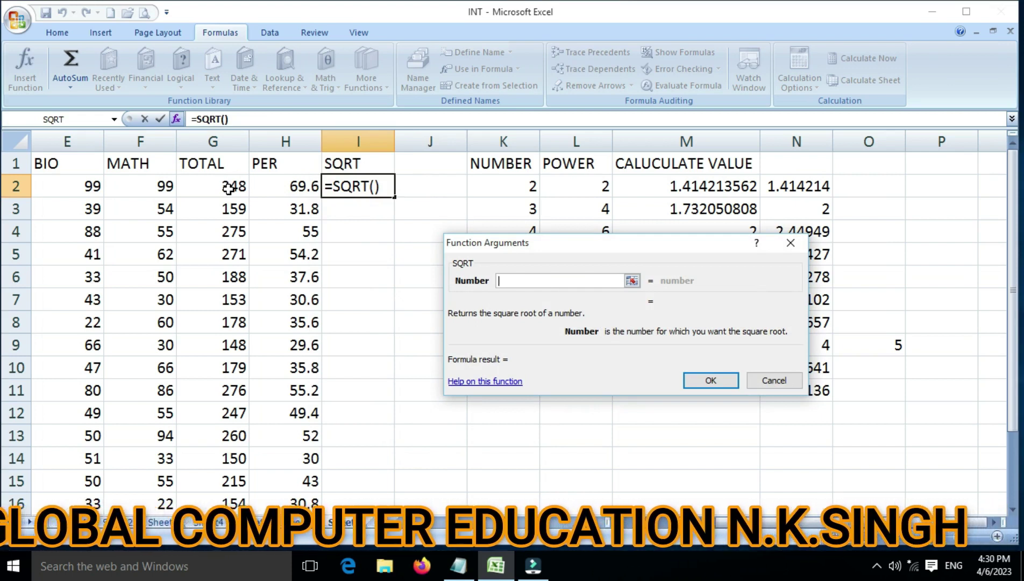
# Use G2 as SQRT's number and fill =SQRT(G2) from I2 down to I15
pyautogui.click(229, 188)
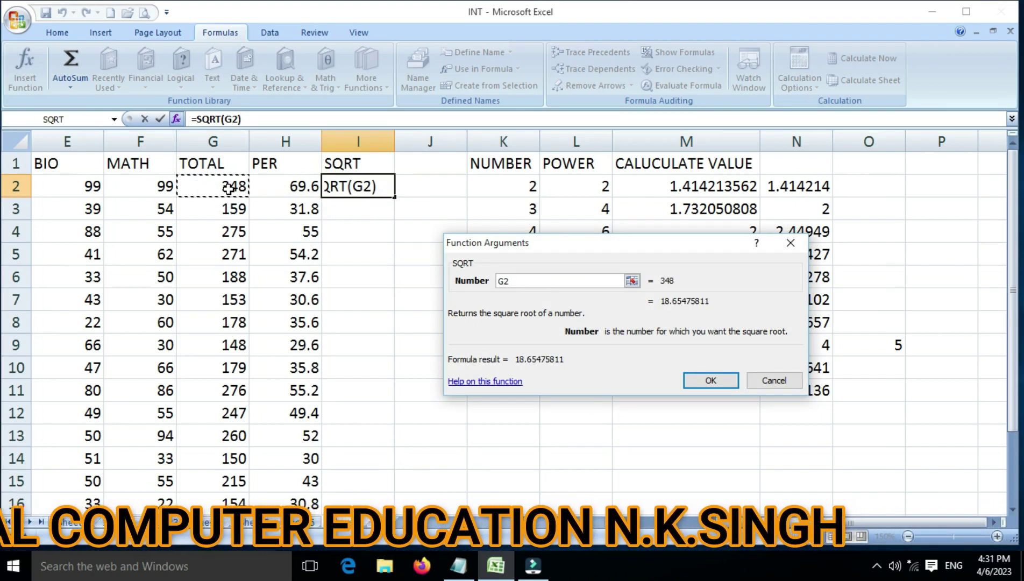
pyautogui.click(710, 381)
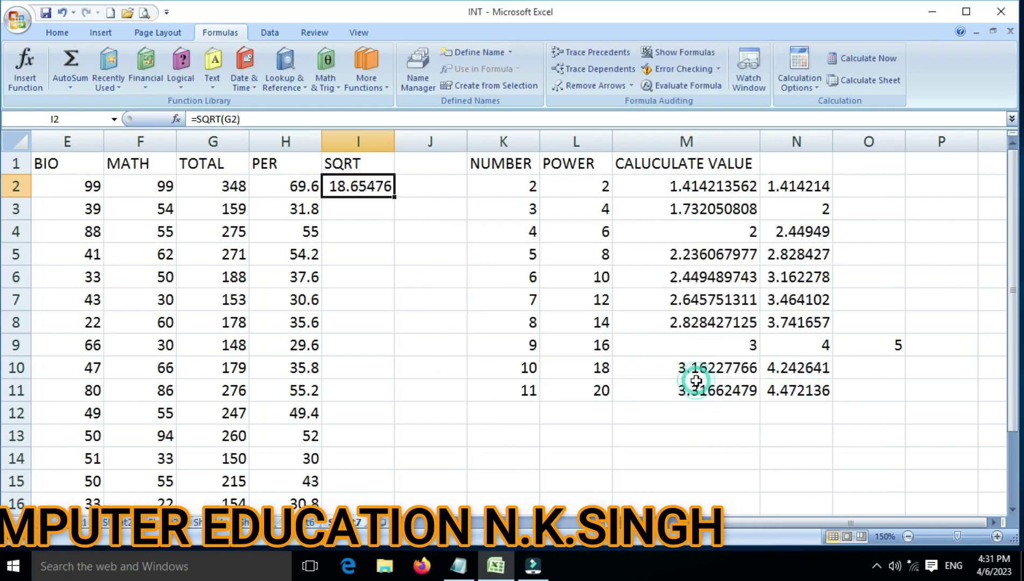
pyautogui.moveTo(396, 198); pyautogui.dragTo(385, 493)
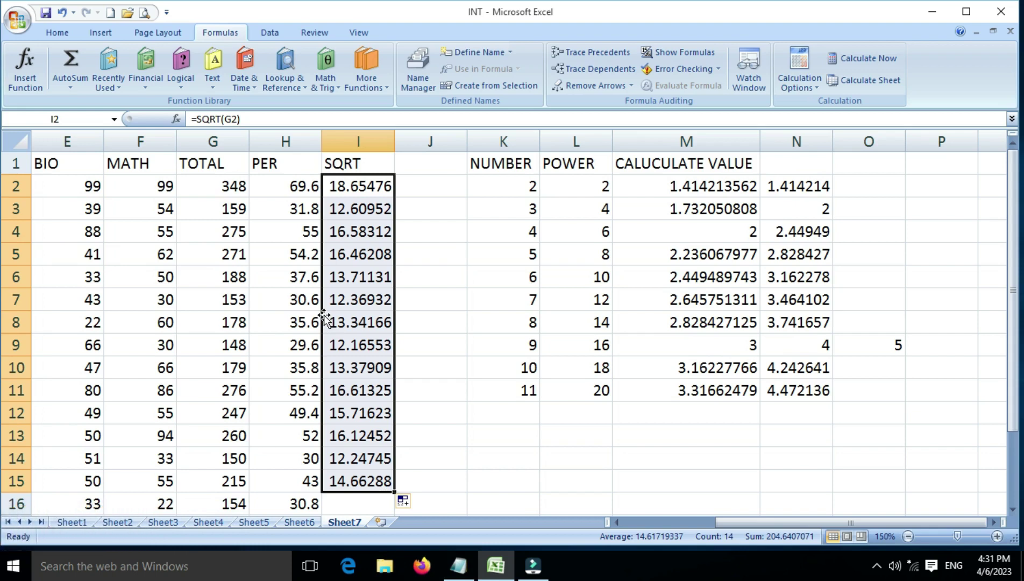
pyautogui.click(383, 273)
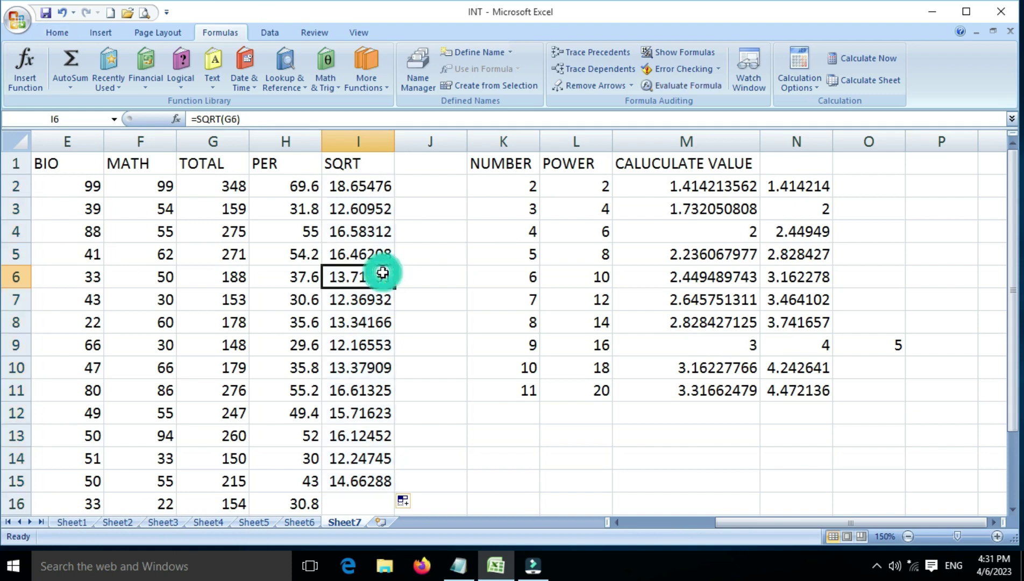
pyautogui.click(501, 275)
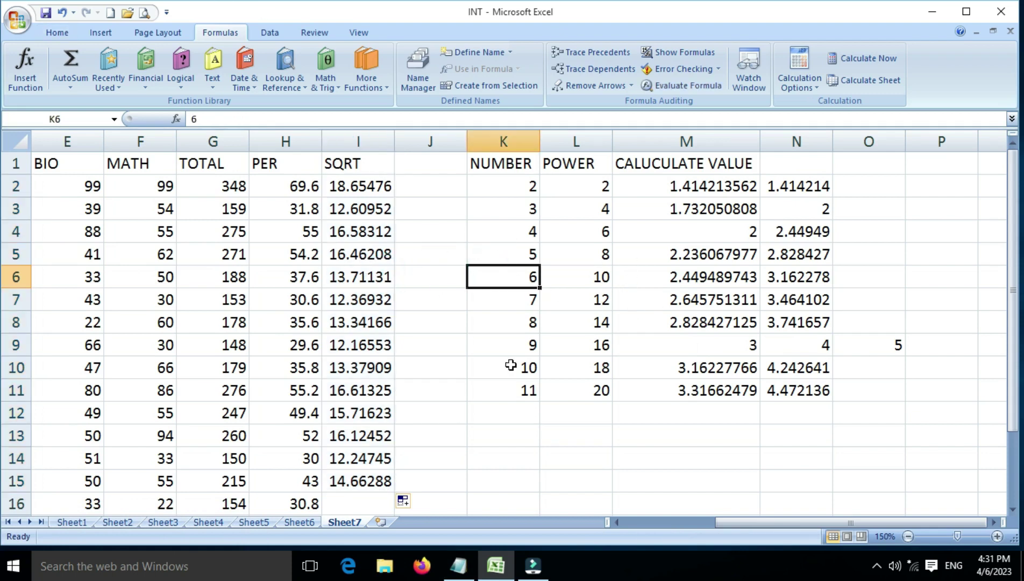
pyautogui.click(337, 217)
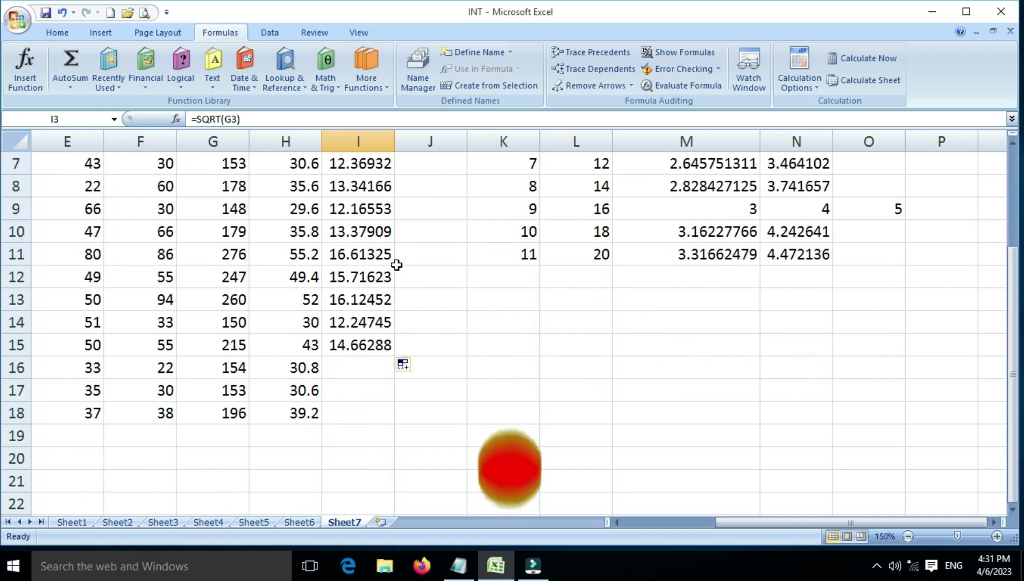
pyautogui.scroll(-2, 511, 322)
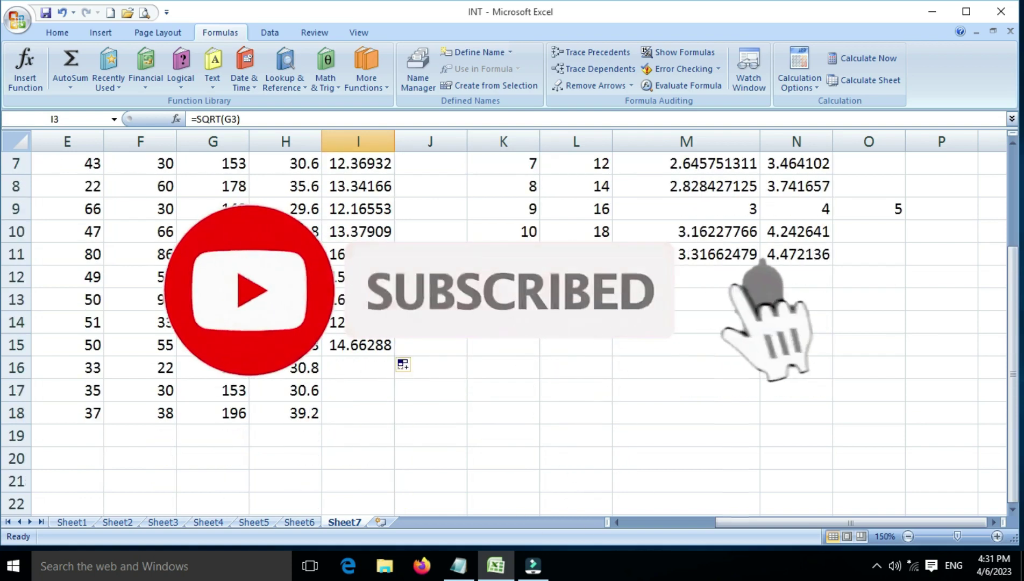
pyautogui.scroll(-1, 511, 323)
pyautogui.scroll(3, 511, 323)
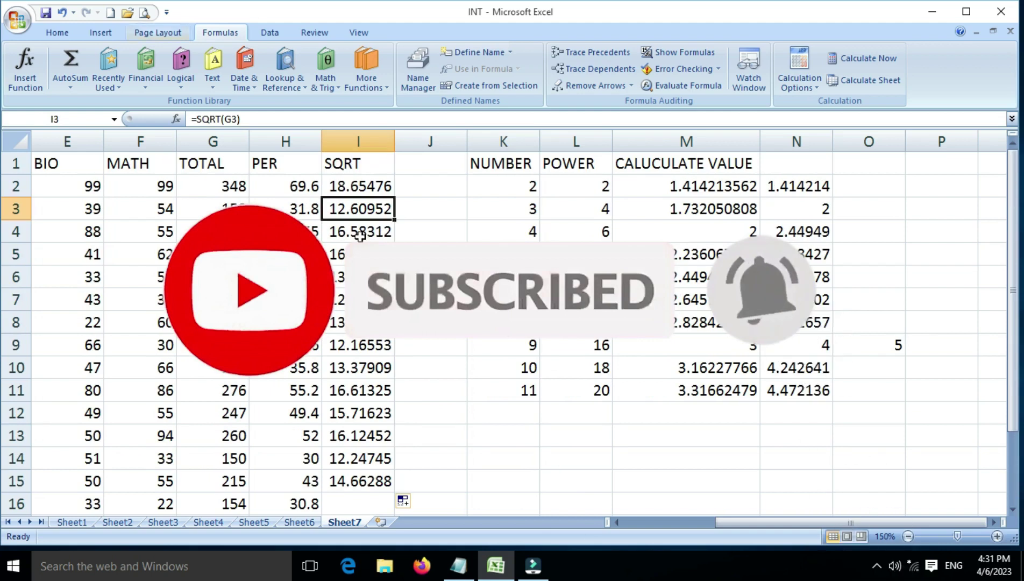